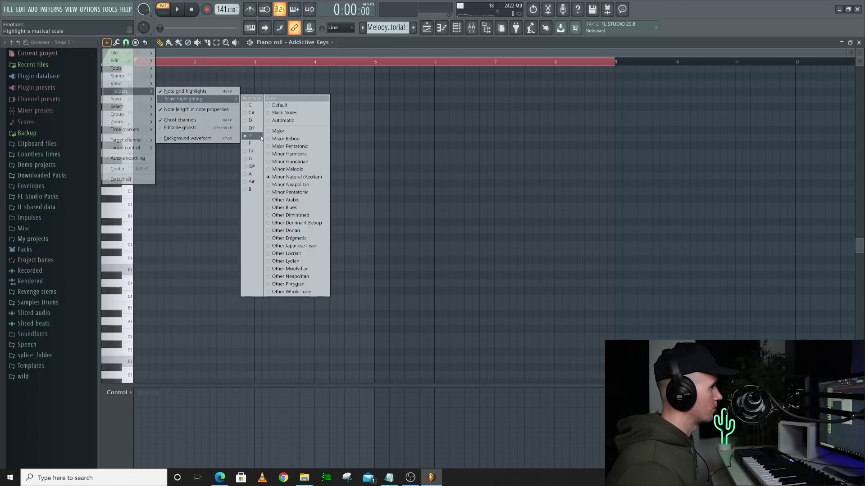
# Step: Draw a one-bar E minor chord with E4, G4 and B4 in bar 1 and play it back
pyautogui.click(404, 157)
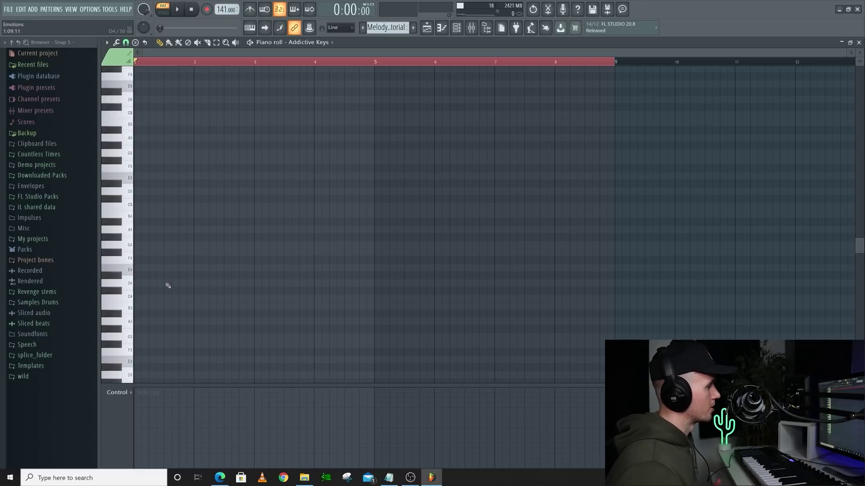
pyautogui.click(162, 269)
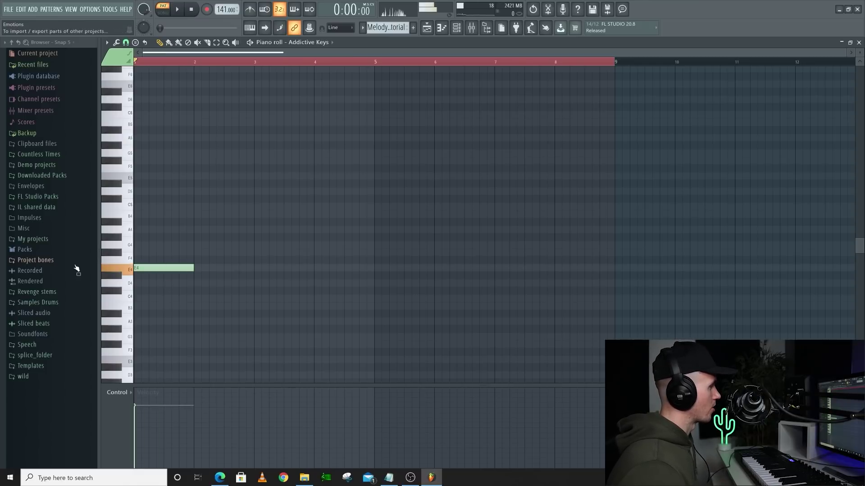
pyautogui.click(153, 245)
pyautogui.click(157, 207)
pyautogui.moveTo(158, 207); pyautogui.dragTo(159, 214)
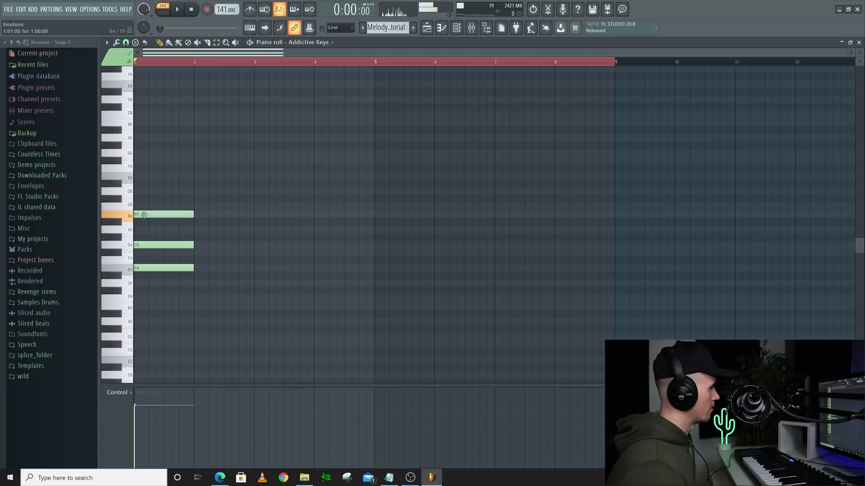
pyautogui.press('space')
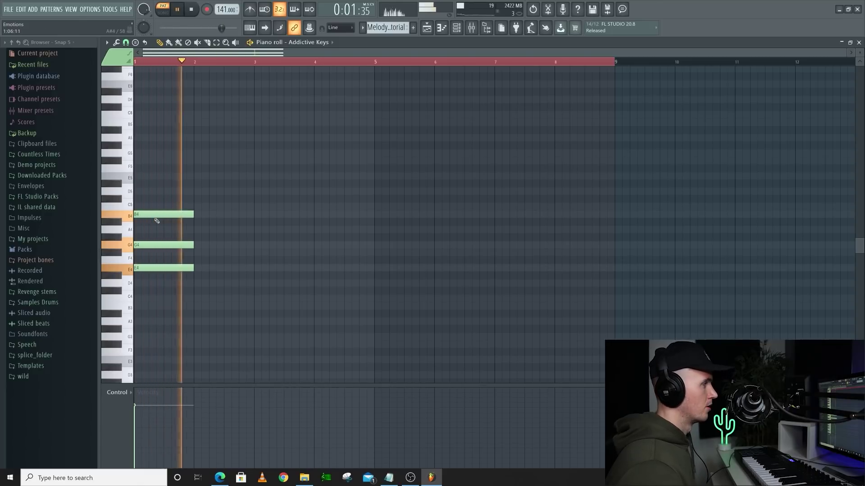
pyautogui.press('space')
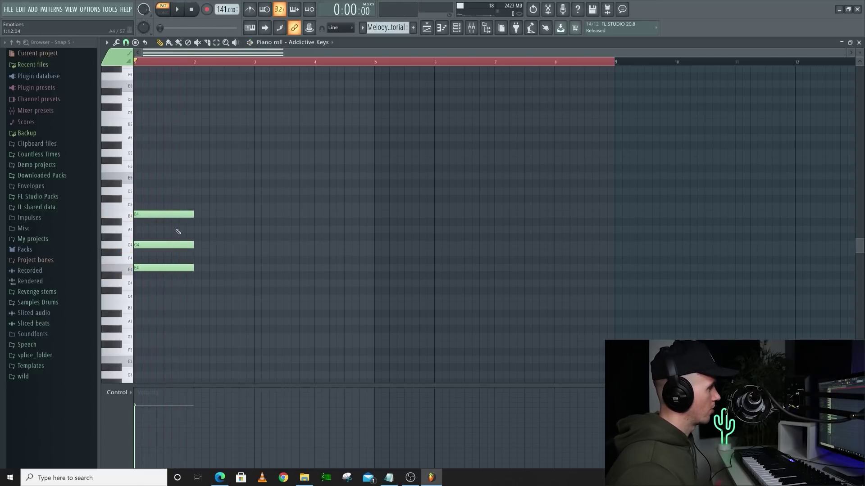
pyautogui.press('space')
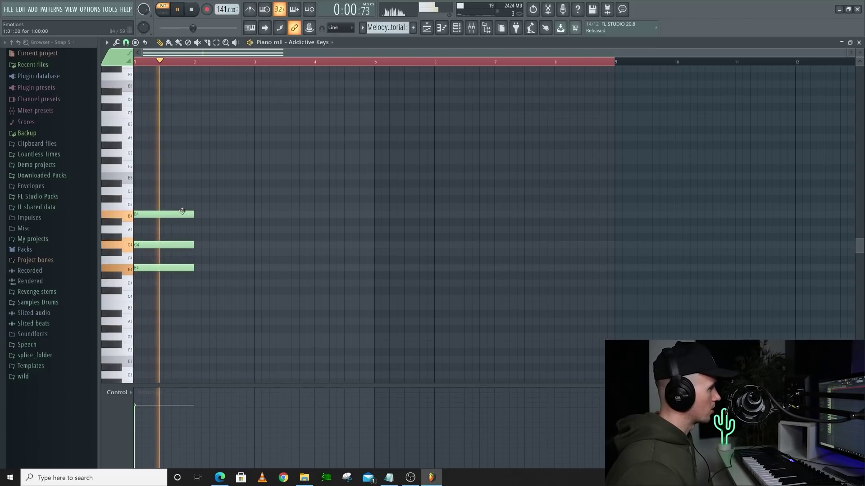
pyautogui.press('space')
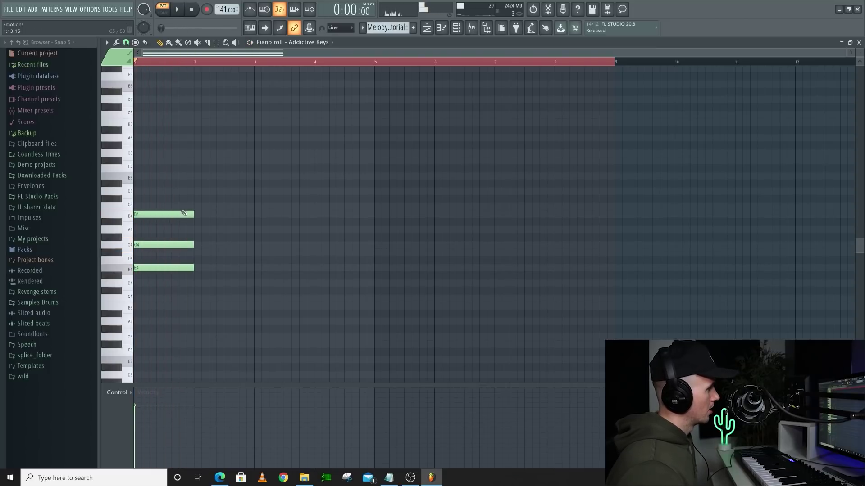
# Step: Try a D5 seventh on top of the bar 1 chord, play it back and delete the D5
pyautogui.click(149, 192)
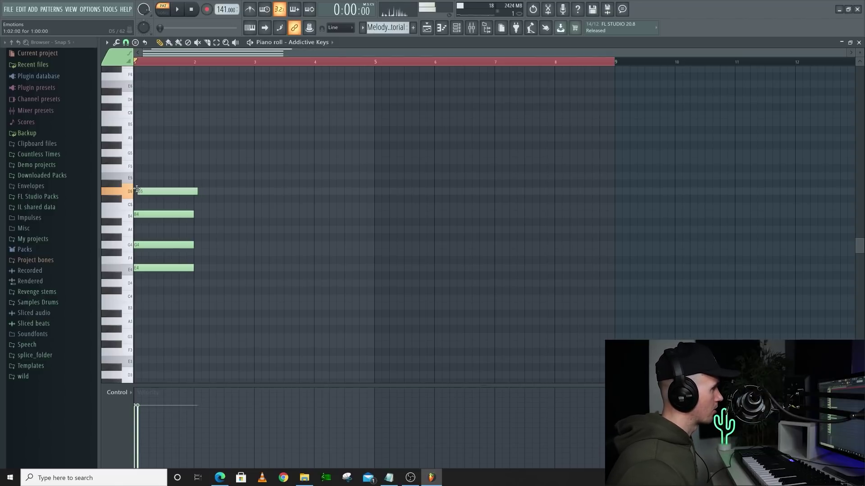
pyautogui.press('space')
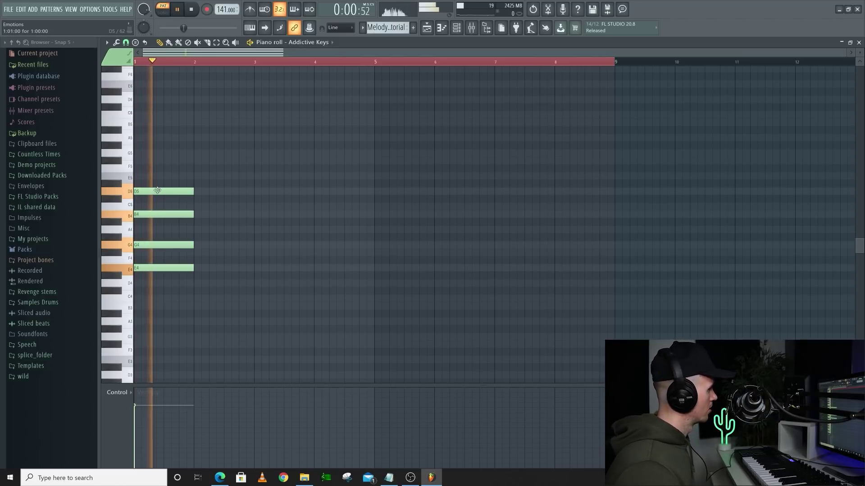
pyautogui.press('space')
pyautogui.click(158, 189)
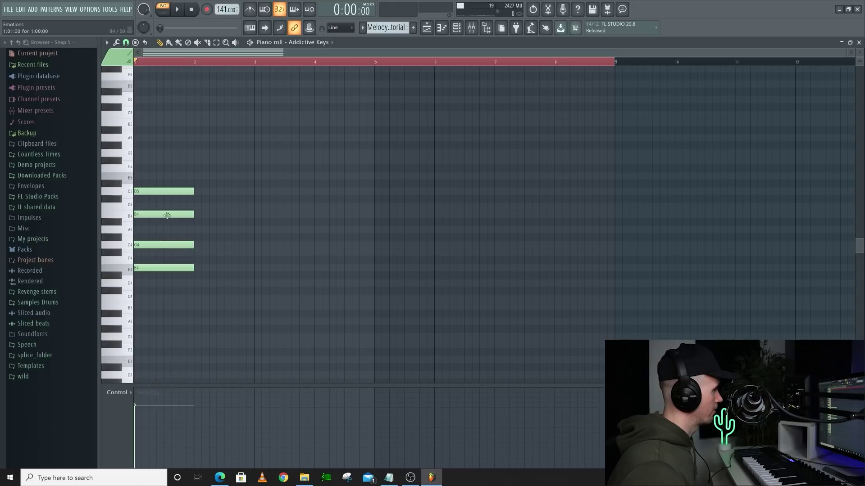
pyautogui.moveTo(165, 193)
pyautogui.mouseDown()
pyautogui.moveTo(175, 193)
pyautogui.moveTo(164, 193)
pyautogui.mouseUp()
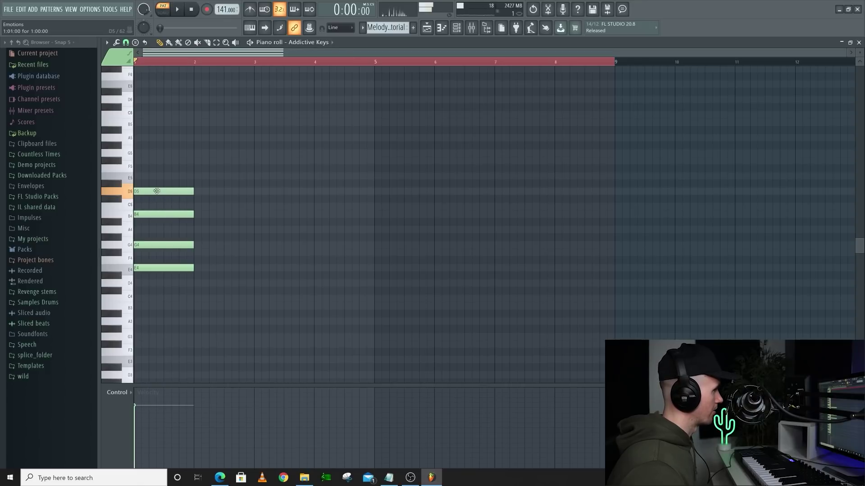
pyautogui.rightClick(154, 189)
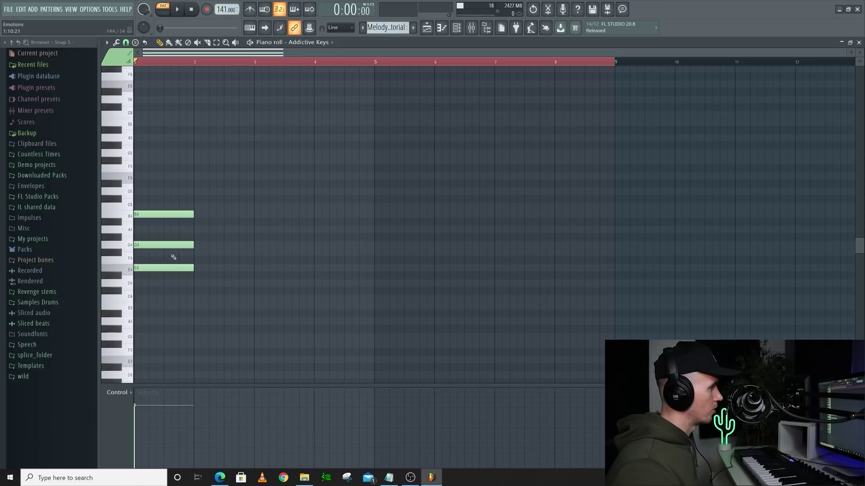
# Step: Play the chord, try its first inversion by raising E4 an octave, and move the note back down
pyautogui.press('space')
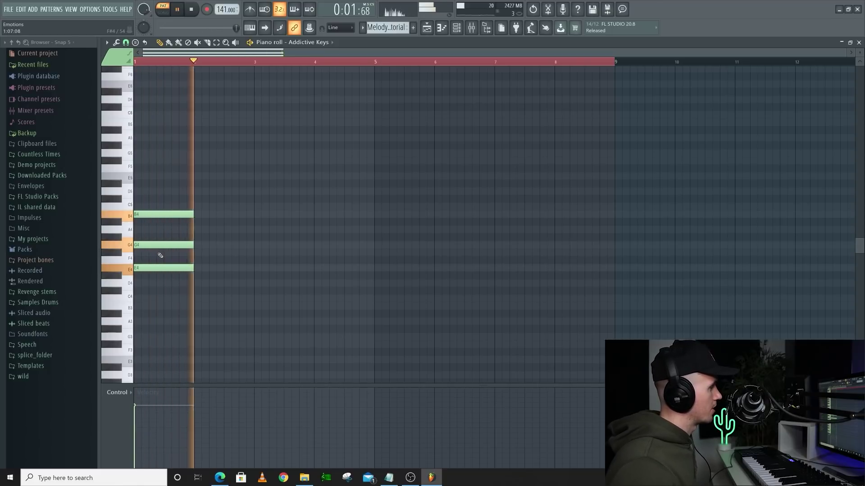
pyautogui.press('space')
pyautogui.keyDown('ctrl'); pyautogui.click(163, 268); pyautogui.keyUp('ctrl')
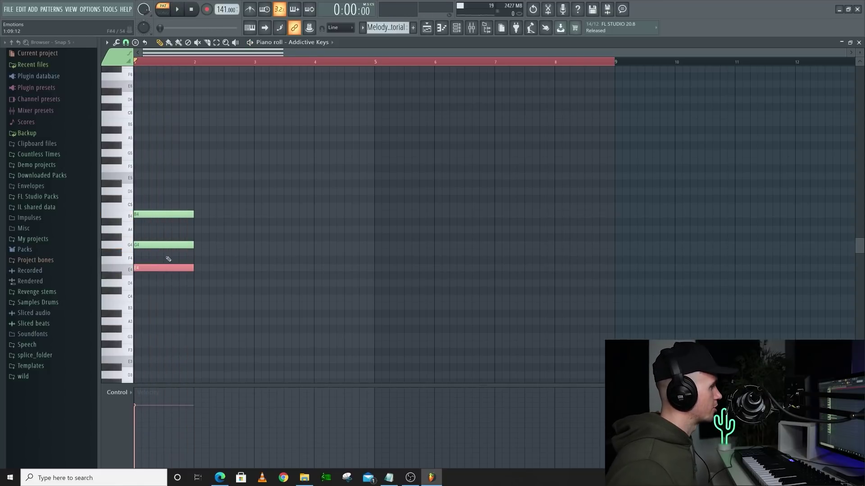
pyautogui.hotkey('ctrl', 'Up')
pyautogui.press('space')
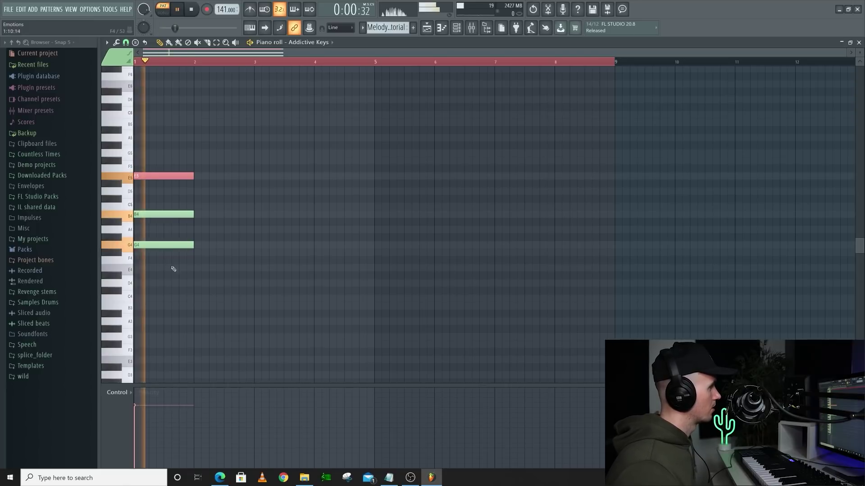
pyautogui.press('space')
pyautogui.hotkey('ctrl', 'Down')
# Step: Try raising only the G4 note of the chord by an octave, play it back and return it
pyautogui.keyDown('ctrl'); pyautogui.click(161, 246); pyautogui.keyUp('ctrl')
pyautogui.hotkey('ctrl', 'Up')
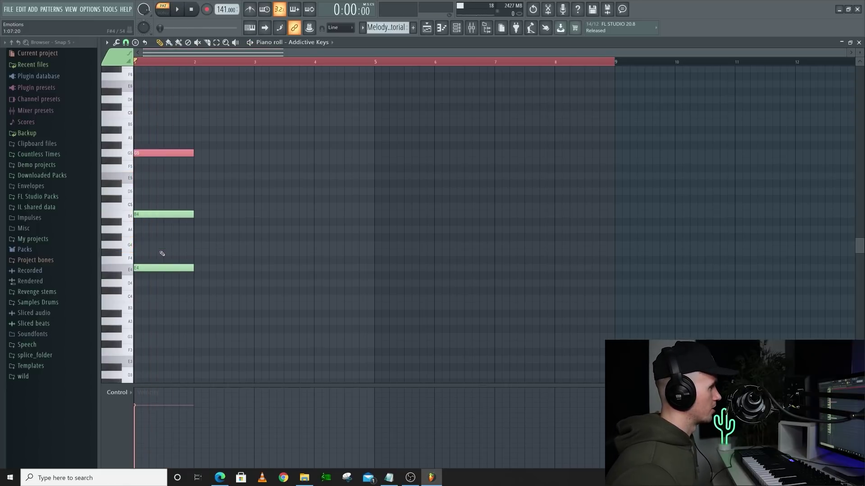
pyautogui.press('space')
pyautogui.hotkey('ctrl', 'Down')
pyautogui.press('space')
# Step: Try the second inversion by raising both E4 and G4 an octave, play it back and undo the change
pyautogui.keyDown('ctrl'); pyautogui.click(253, 206); pyautogui.keyUp('ctrl')
pyautogui.moveTo(184, 220); pyautogui.dragTo(160, 271)
pyautogui.hotkey('ctrl', 'Up')
pyautogui.press('space')
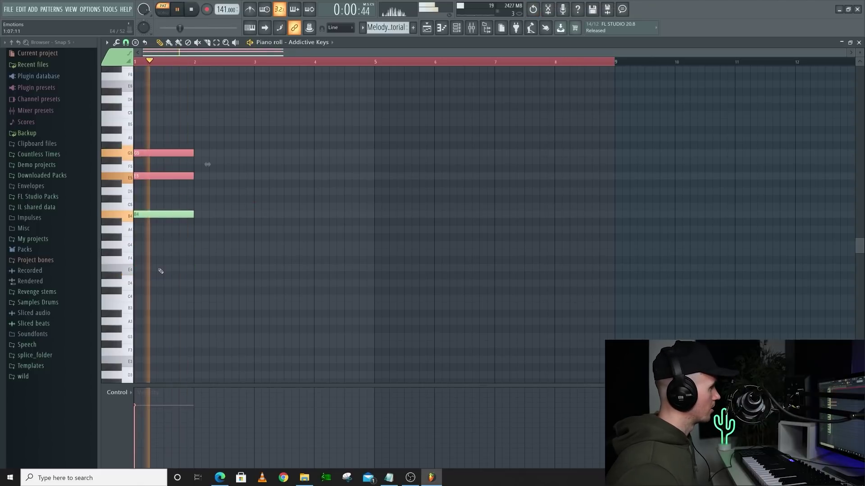
pyautogui.hotkey('ctrl', 'z')
pyautogui.press('space')
pyautogui.hotkey('ctrl', 'd')
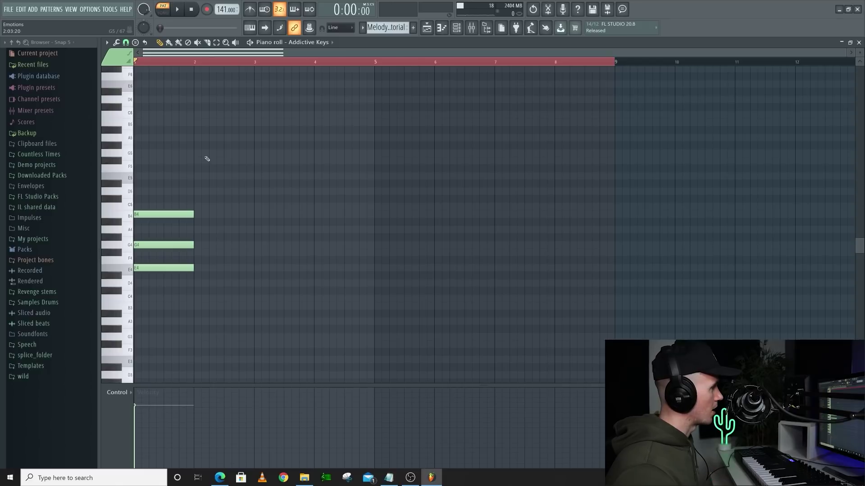
# Step: Stagger the bar 1 chord by starting B4 half a beat late and G4 one beat late, and play it back
pyautogui.moveTo(150, 215); pyautogui.dragTo(164, 215)
pyautogui.moveTo(140, 247); pyautogui.dragTo(158, 242)
pyautogui.press('space')
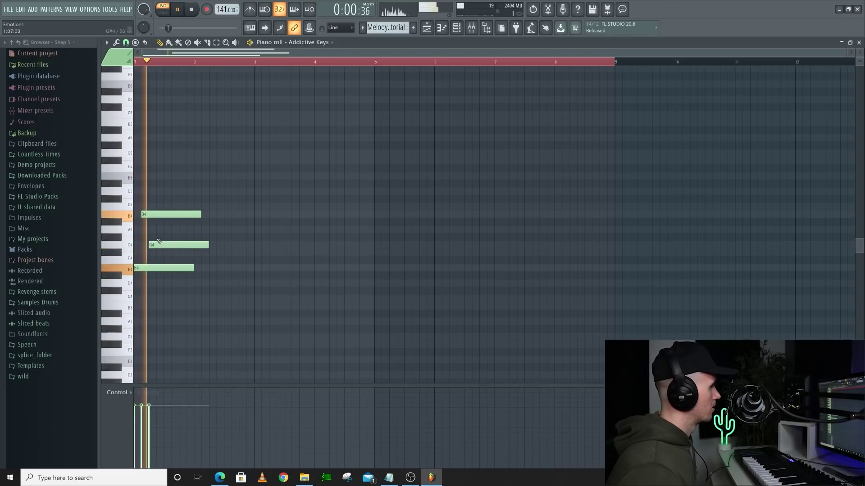
pyautogui.press('space')
# Step: Try an ascending stagger with G4 half a beat late and B4 one beat late, and play it back
pyautogui.moveTo(143, 214); pyautogui.dragTo(136, 214)
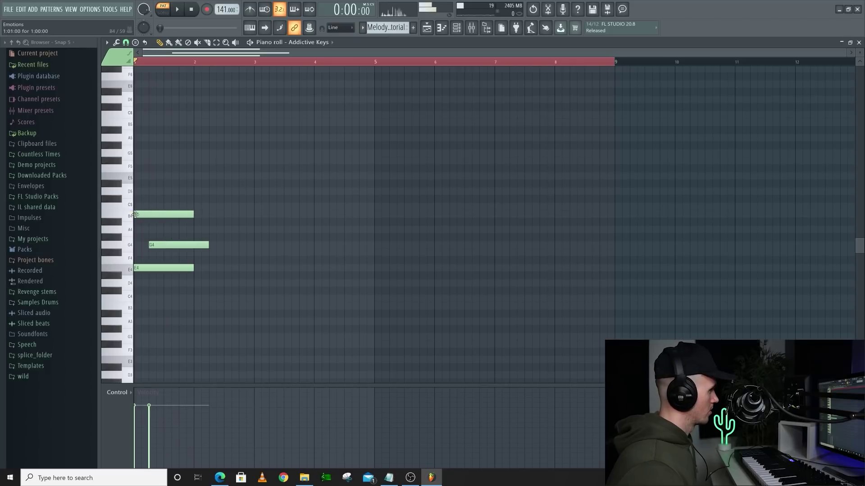
pyautogui.moveTo(162, 245); pyautogui.dragTo(154, 246)
pyautogui.moveTo(149, 215); pyautogui.dragTo(164, 216)
pyautogui.press('space')
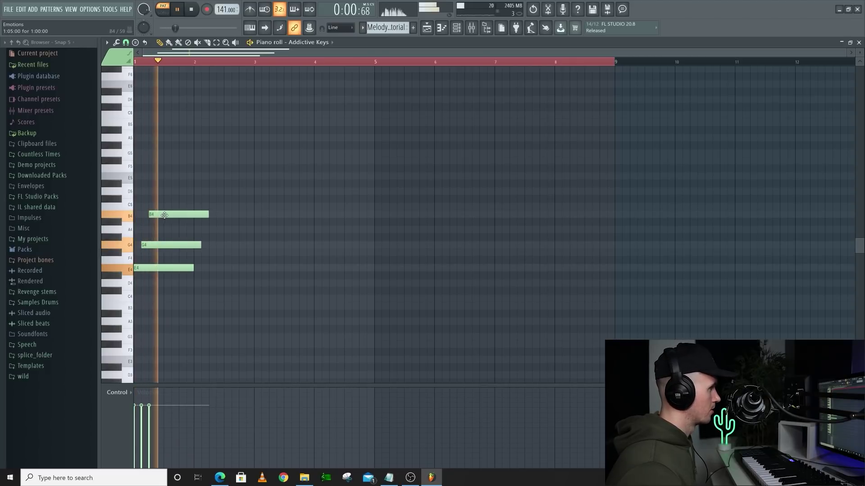
pyautogui.press('space')
# Step: Restagger the chord so B4 enters half a beat and G4 one beat after E4, and play it back
pyautogui.moveTo(164, 215); pyautogui.dragTo(149, 215)
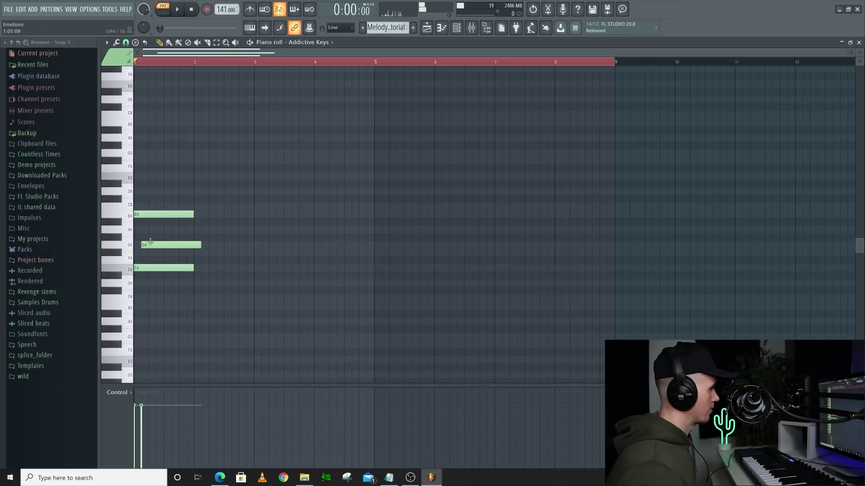
pyautogui.moveTo(149, 265); pyautogui.dragTo(164, 267)
pyautogui.press('space')
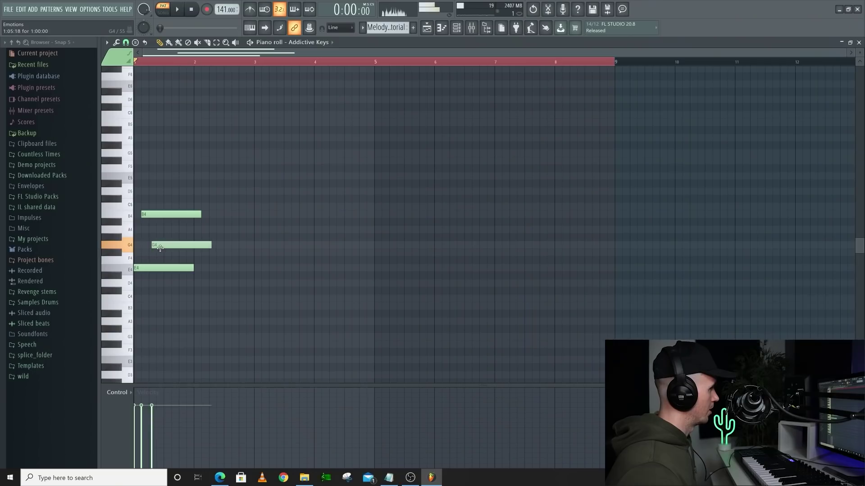
pyautogui.press('space')
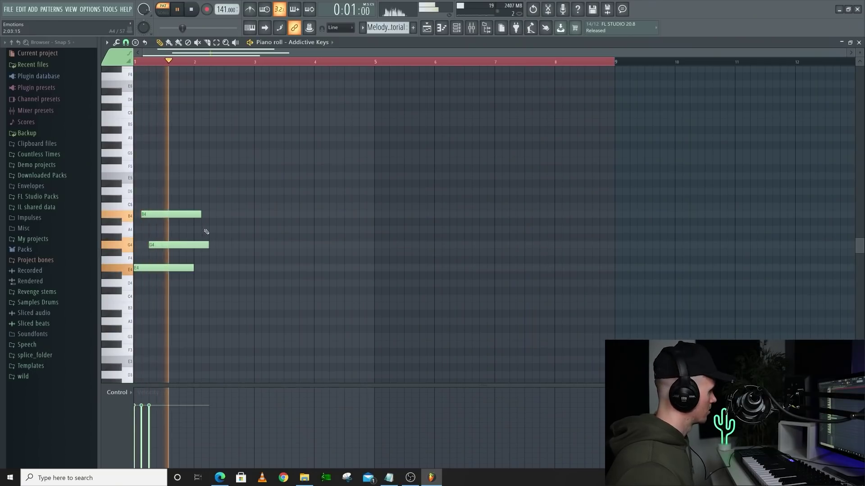
pyautogui.press('space')
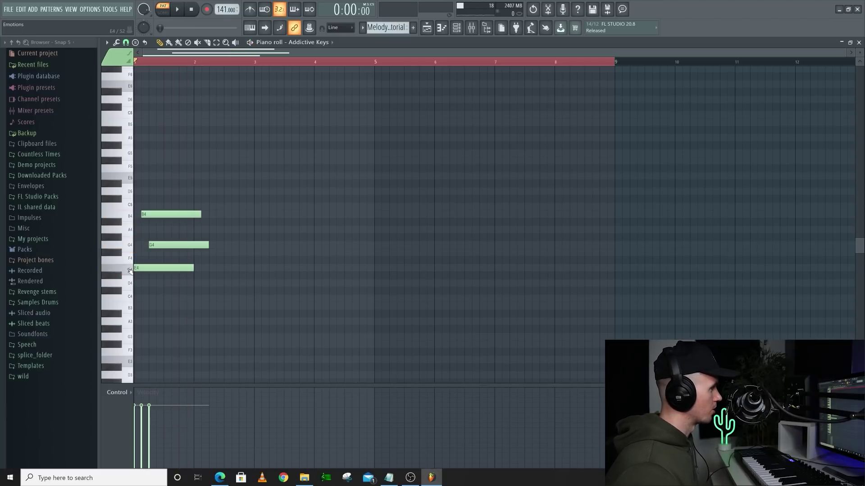
# Step: Add a C major chord with C4, E4 and G4 in bar 2, starting G4 half a beat and E4 one beat late
pyautogui.click(130, 271)
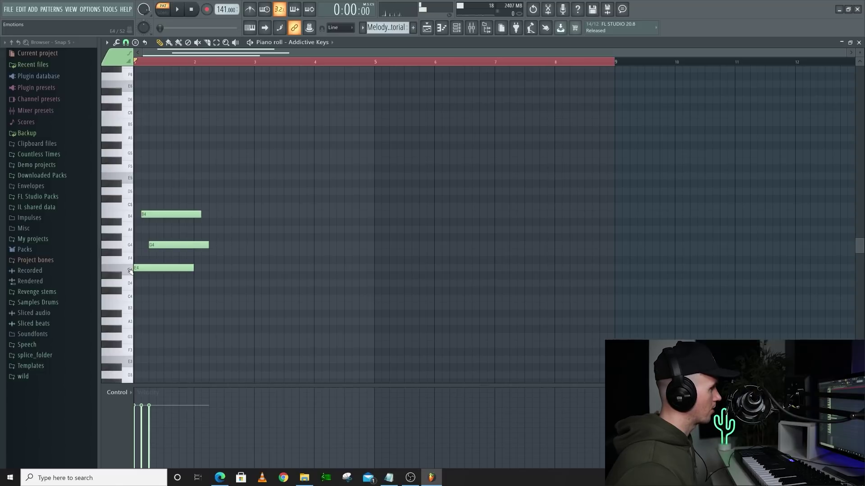
pyautogui.click(129, 269)
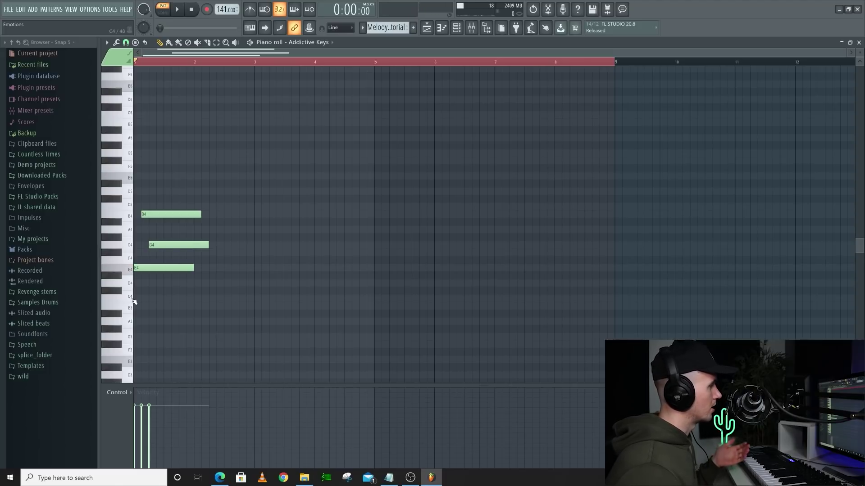
pyautogui.click(128, 272)
pyautogui.click(131, 284)
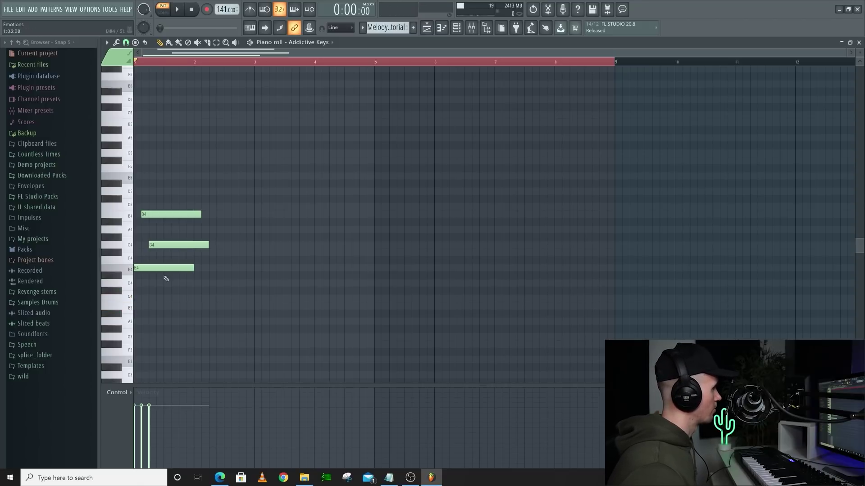
pyautogui.click(196, 299)
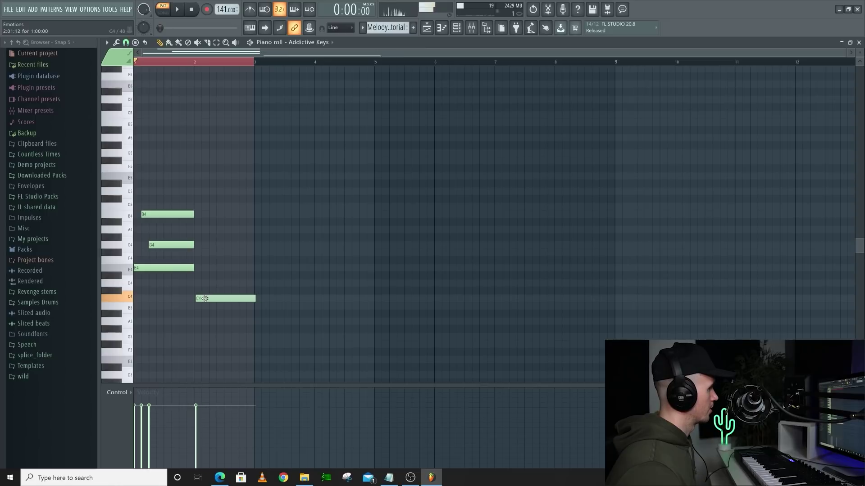
pyautogui.click(198, 268)
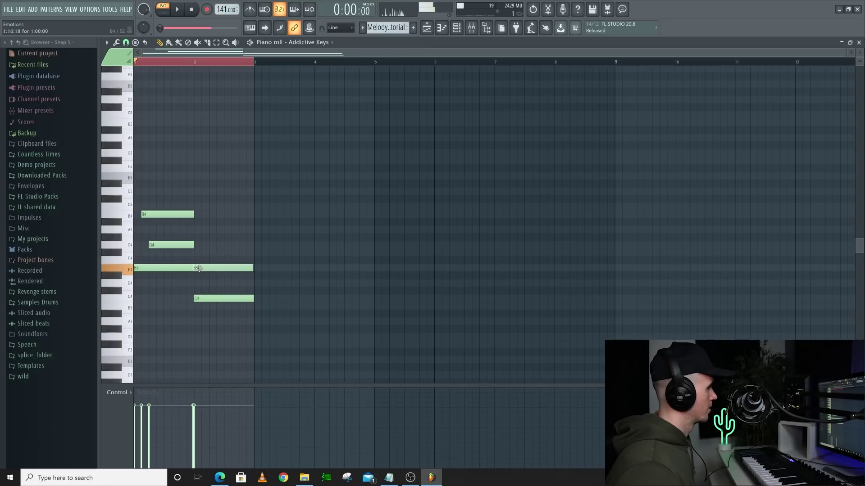
pyautogui.click(197, 246)
pyautogui.moveTo(211, 269)
pyautogui.mouseDown()
pyautogui.moveTo(203, 245)
pyautogui.moveTo(214, 268)
pyautogui.mouseUp()
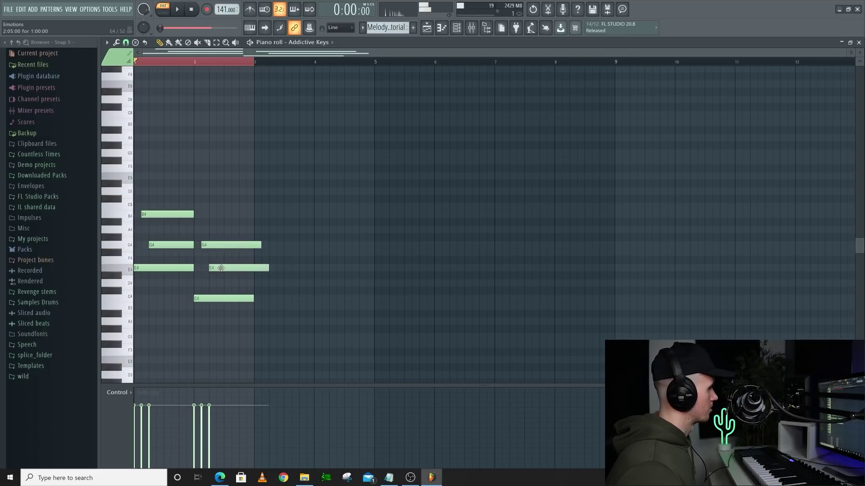
# Step: Raise all notes of both chords by one octave, play the progression back and clear the selection
pyautogui.hotkey('ctrl', 'a')
pyautogui.hotkey('ctrl', 'Up')
pyautogui.press('space')
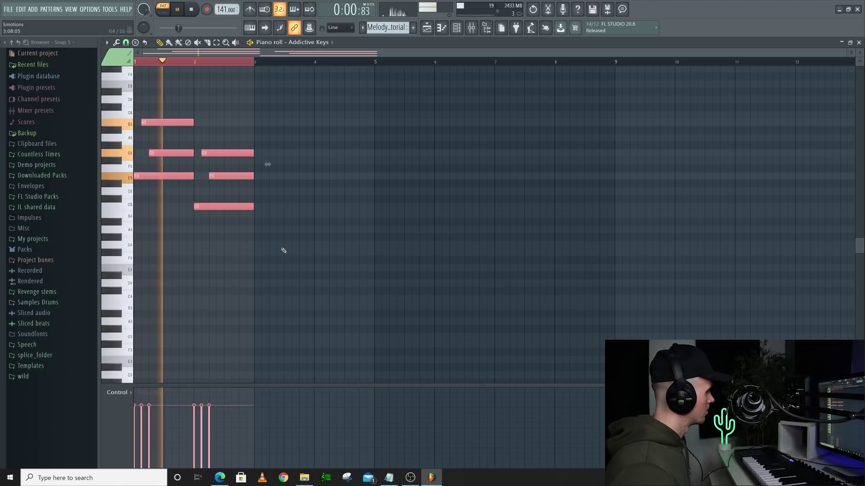
pyautogui.hotkey('ctrl', 'd')
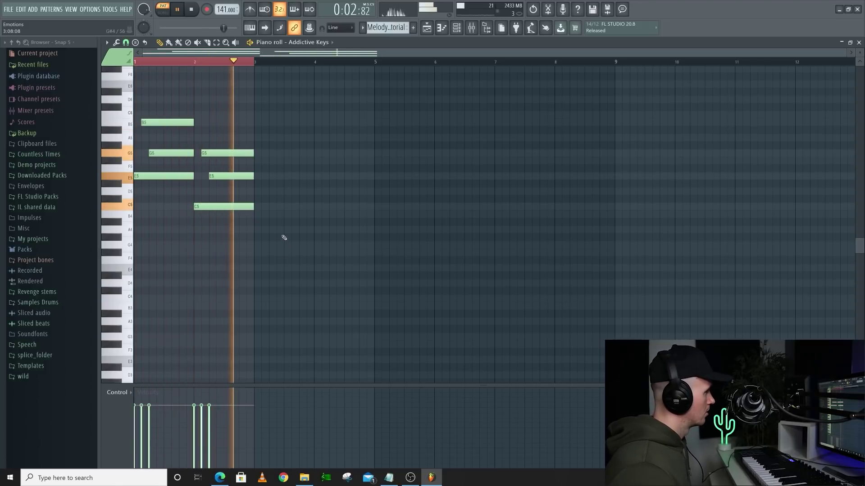
pyautogui.press('space')
# Step: Draw a one-bar B minor chord with B4, D5 and F#5 in bar 3
pyautogui.click(255, 214)
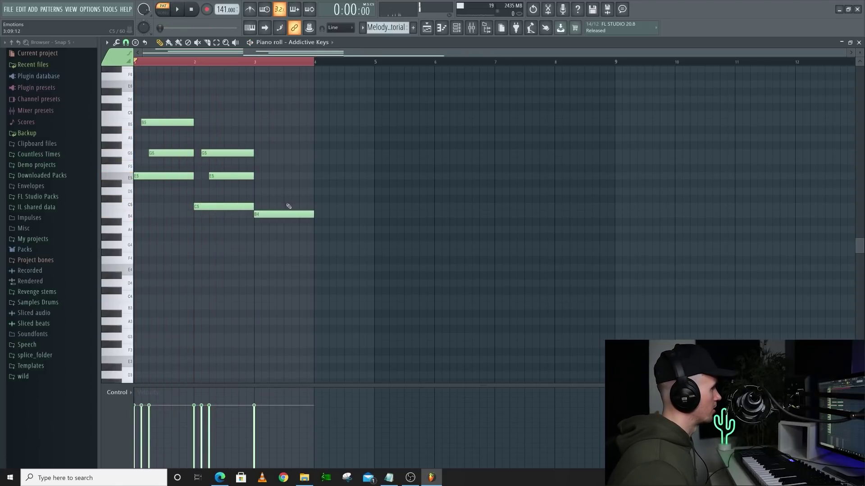
pyautogui.click(259, 192)
pyautogui.click(261, 162)
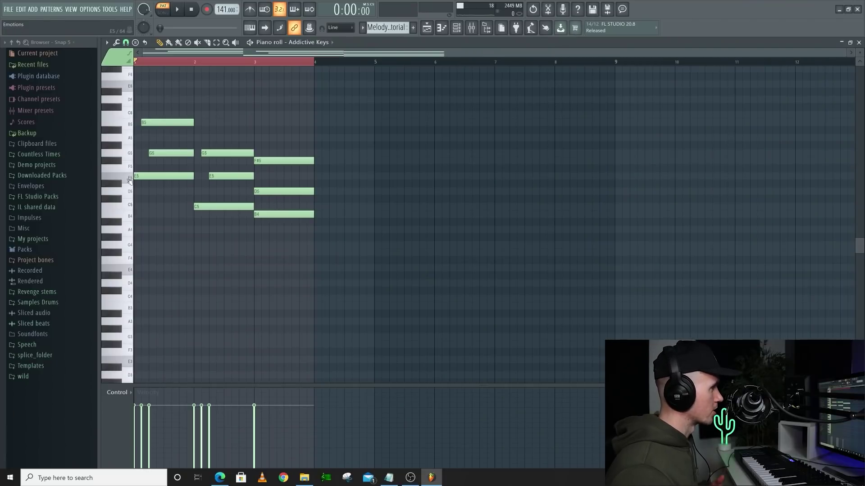
# Step: Audition the three chords' root notes E5, C5 and B4, and select the B4 note in bar 3
pyautogui.click(131, 178)
pyautogui.click(131, 205)
pyautogui.click(131, 217)
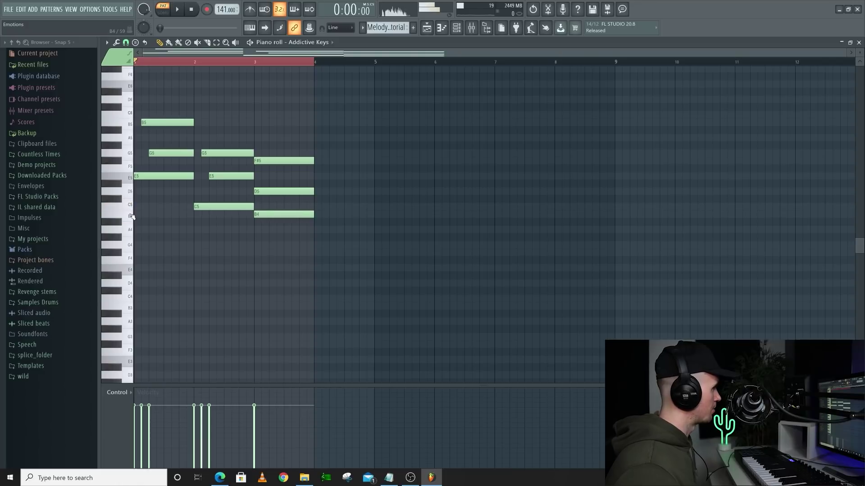
pyautogui.click(281, 215)
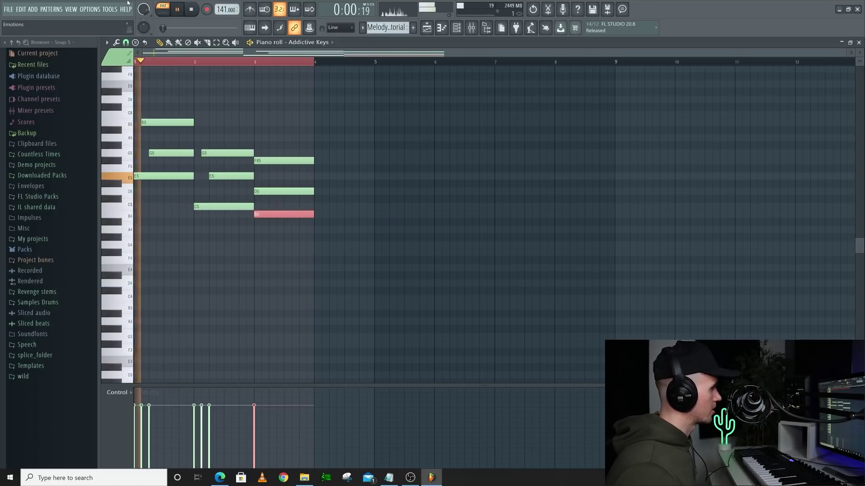
# Step: Try staggering the bar 3 chord so F#5 enters half a beat and D5 one beat after B4, and play it back
pyautogui.moveTo(277, 161); pyautogui.dragTo(285, 161)
pyautogui.moveTo(270, 191); pyautogui.dragTo(285, 191)
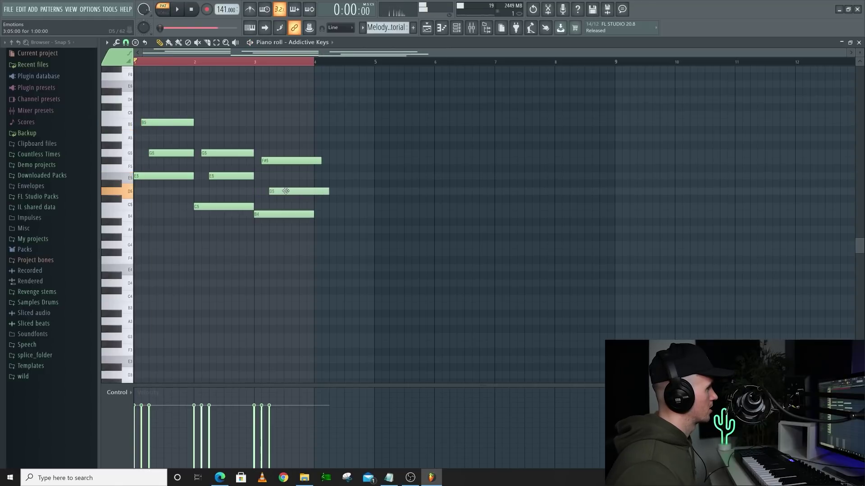
pyautogui.press('space')
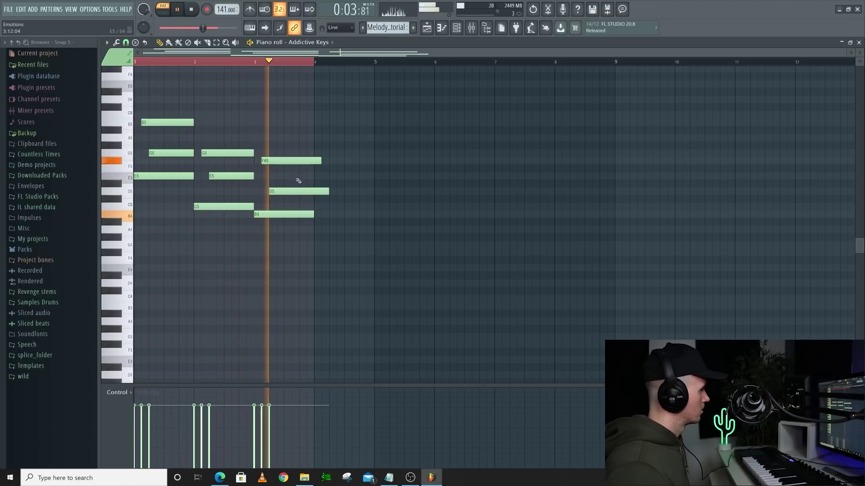
pyautogui.press('space')
# Step: Raise bar 3's B4 one octave and restagger the chord so B5 enters half a beat and F#5 one beat after D5, and play it back
pyautogui.click(279, 215)
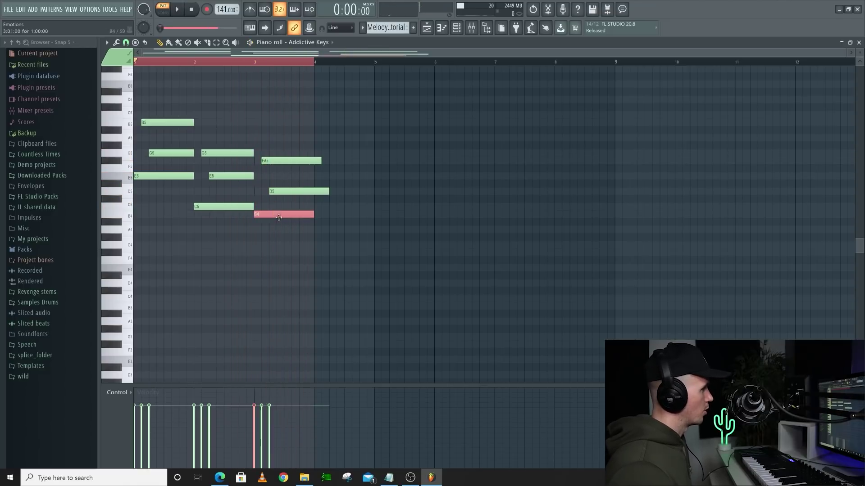
pyautogui.hotkey('ctrl', 'Up')
pyautogui.moveTo(264, 123); pyautogui.dragTo(269, 123)
pyautogui.moveTo(283, 190); pyautogui.dragTo(269, 190)
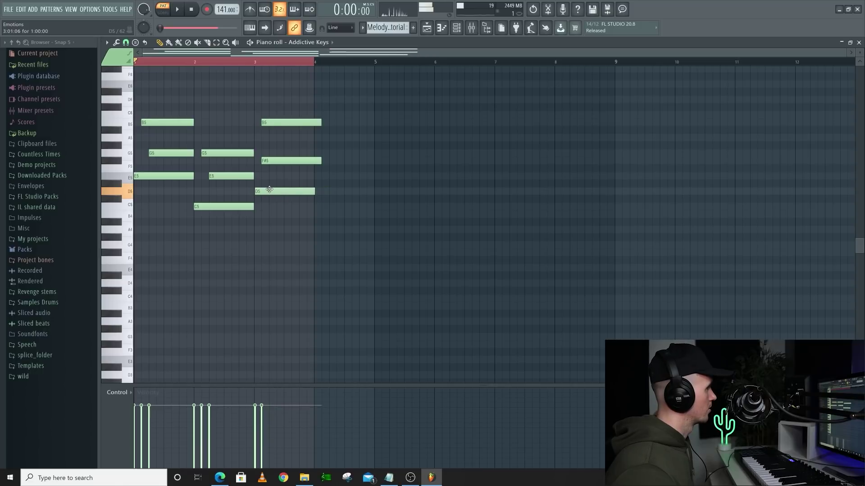
pyautogui.moveTo(275, 161); pyautogui.dragTo(282, 159)
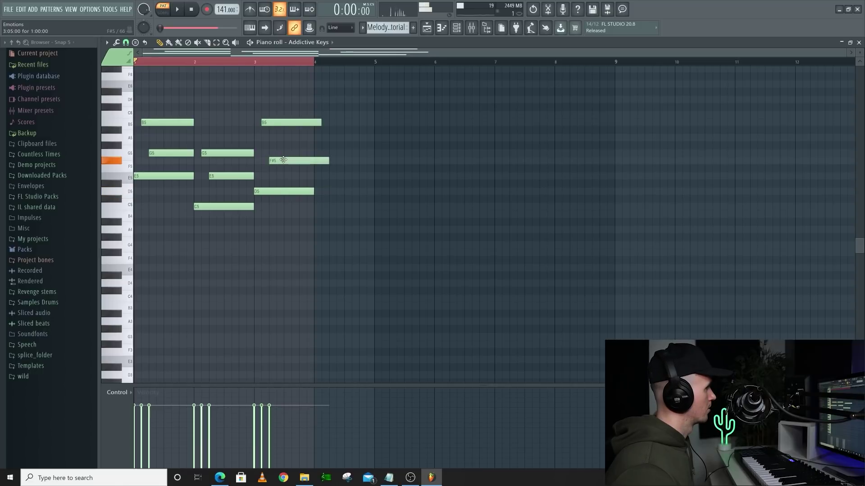
pyautogui.press('space')
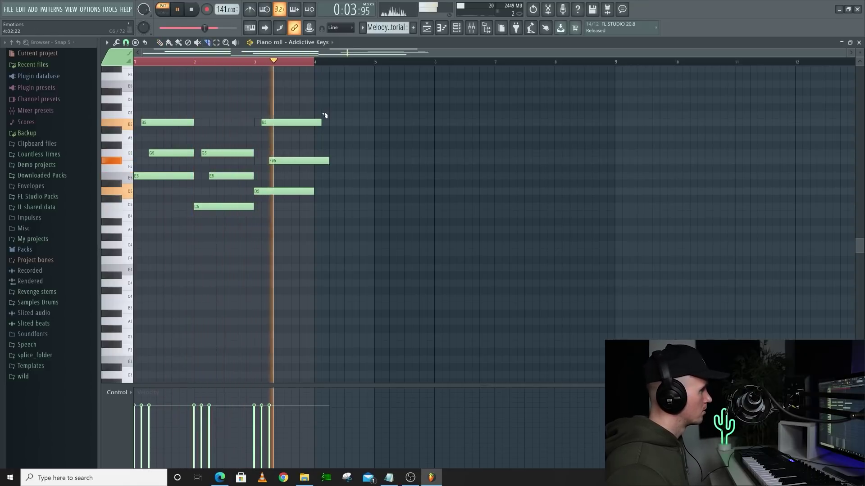
pyautogui.press('space')
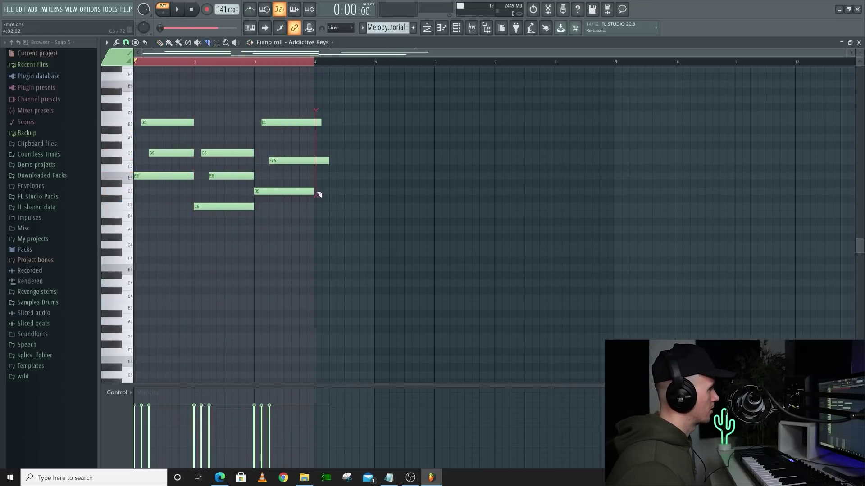
# Step: Trim the bar 3 notes at the end of the bar, duplicate the chord into bar 4 and play the progression back
pyautogui.moveTo(317, 196); pyautogui.dragTo(317, 197)
pyautogui.press('p')
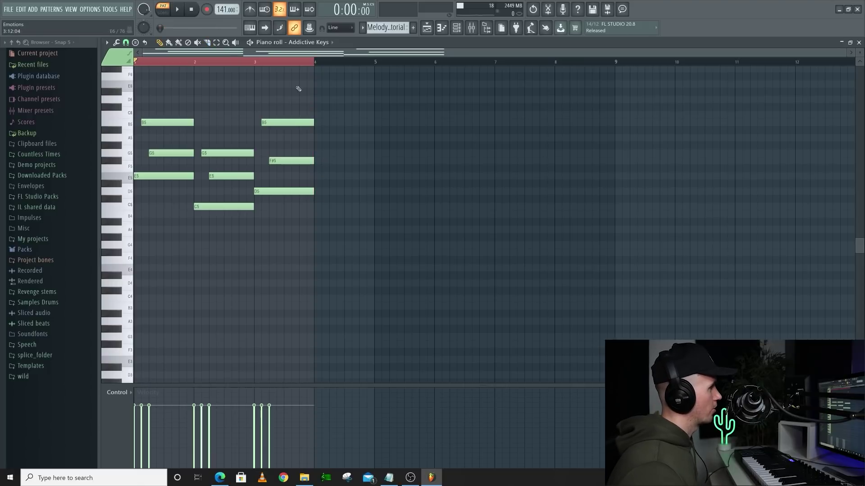
pyautogui.moveTo(294, 96); pyautogui.dragTo(287, 189)
pyautogui.hotkey('ctrl', 'b')
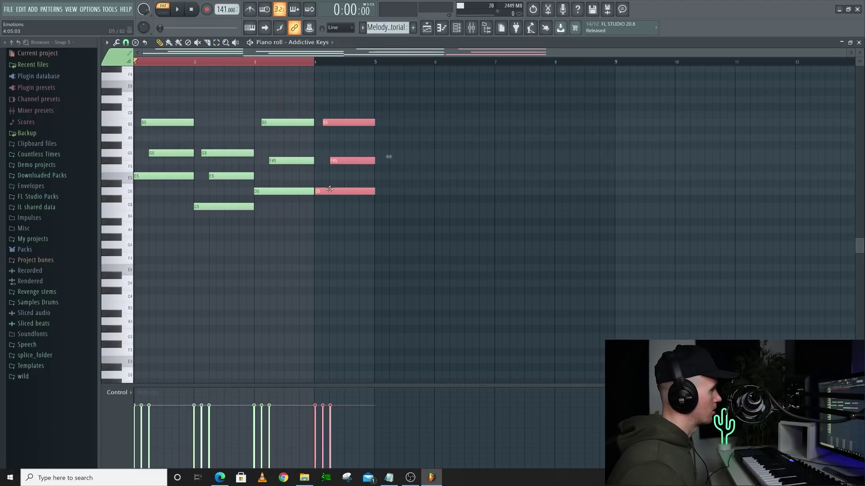
pyautogui.press('space')
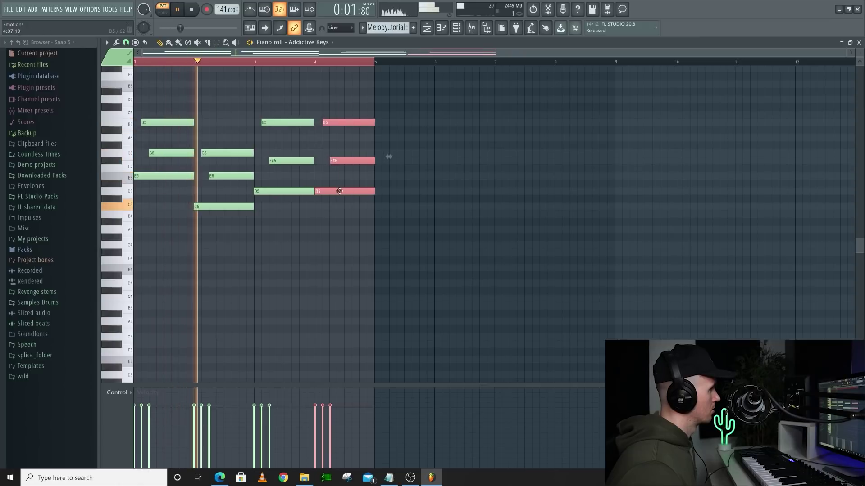
pyautogui.click(344, 219)
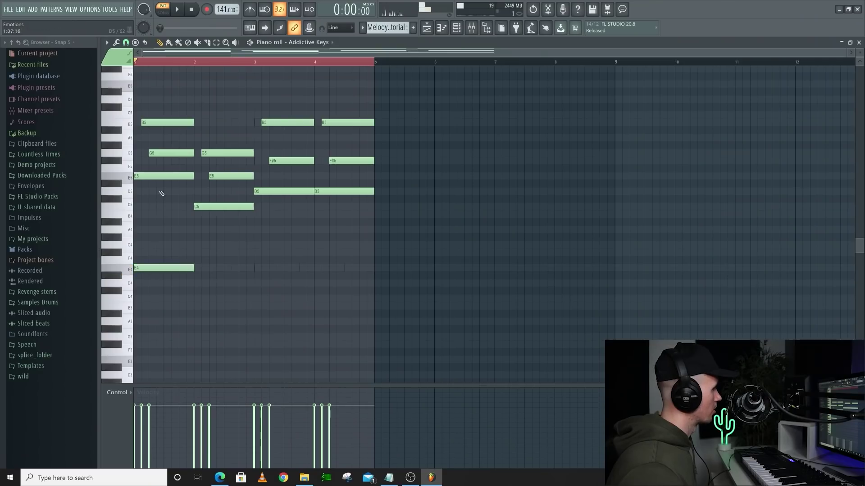
# Step: Complete the bass line with one-bar notes: C4 in bar 2 and B3 in bars 3 and 4
pyautogui.click(203, 298)
pyautogui.click(256, 309)
pyautogui.click(242, 306)
pyautogui.rightClick(241, 306)
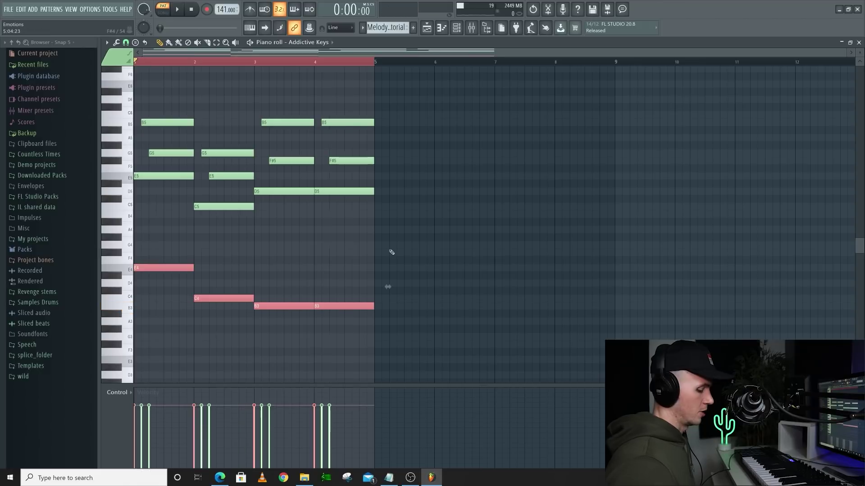
# Step: Lower the four bass notes by one octave and play the progression back
pyautogui.hotkey('ctrl', 'Down')
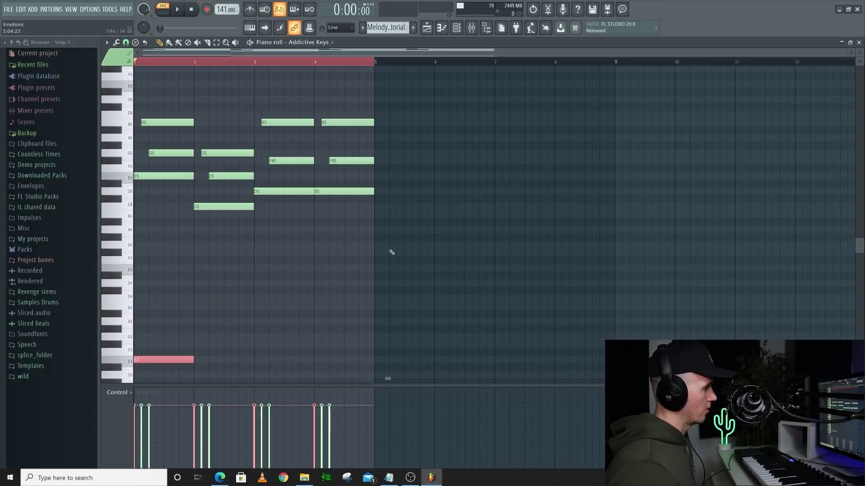
pyautogui.press('space')
pyautogui.scroll(-2, 355, 261)
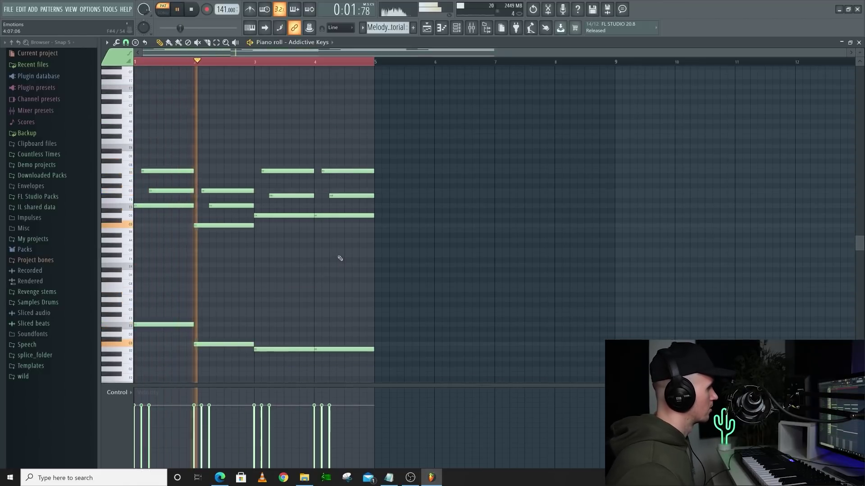
pyautogui.scroll(-1, 340, 258)
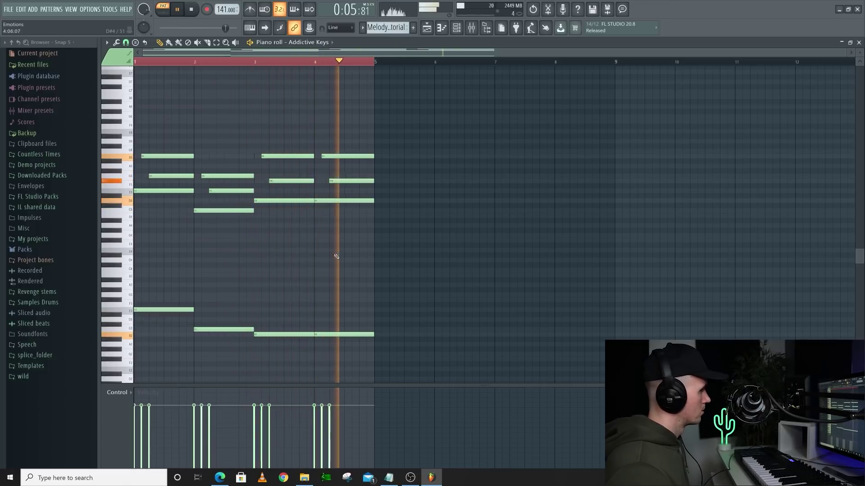
pyautogui.press('space')
# Step: Slice the bar 2 and bar 4 bass notes at mid-bar and delete the first half of each
pyautogui.press('c')
pyautogui.click(226, 331)
pyautogui.hotkey('ctrl', 'z')
pyautogui.click(224, 330)
pyautogui.rightClick(205, 329)
pyautogui.press('space')
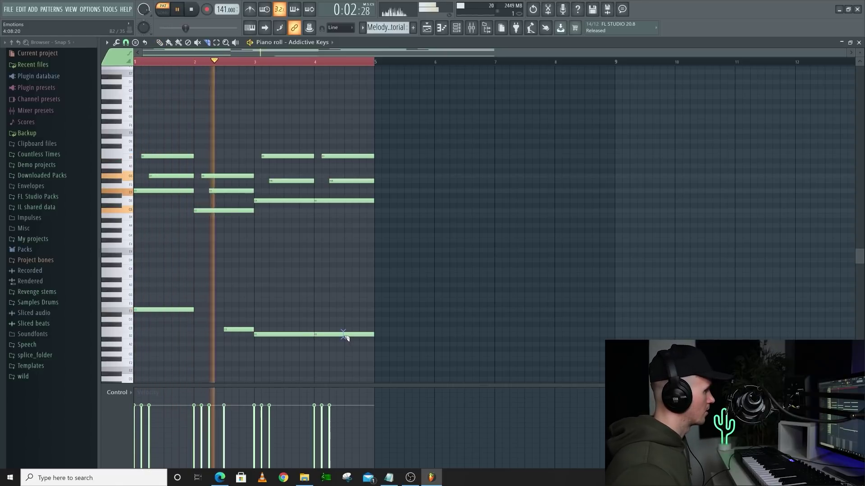
pyautogui.click(345, 335)
pyautogui.rightClick(328, 333)
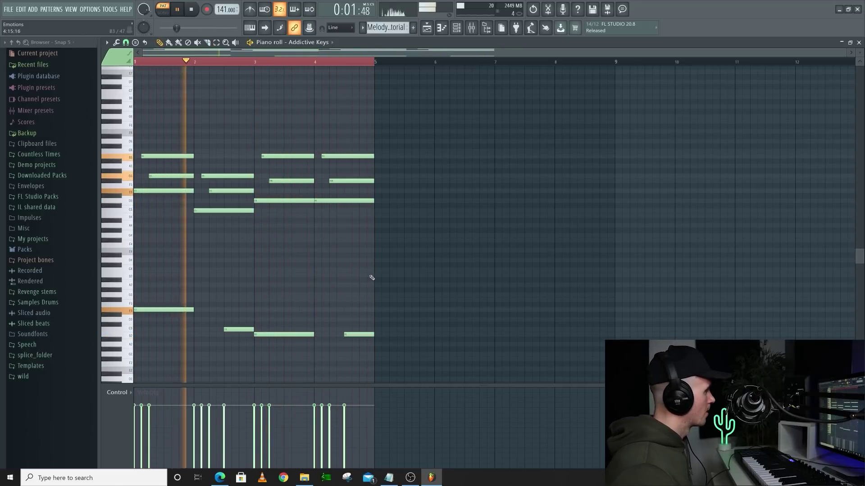
# Step: Double all the bass notes one octave higher, play the progression back and clear the selection
pyautogui.moveTo(369, 273); pyautogui.dragTo(165, 347)
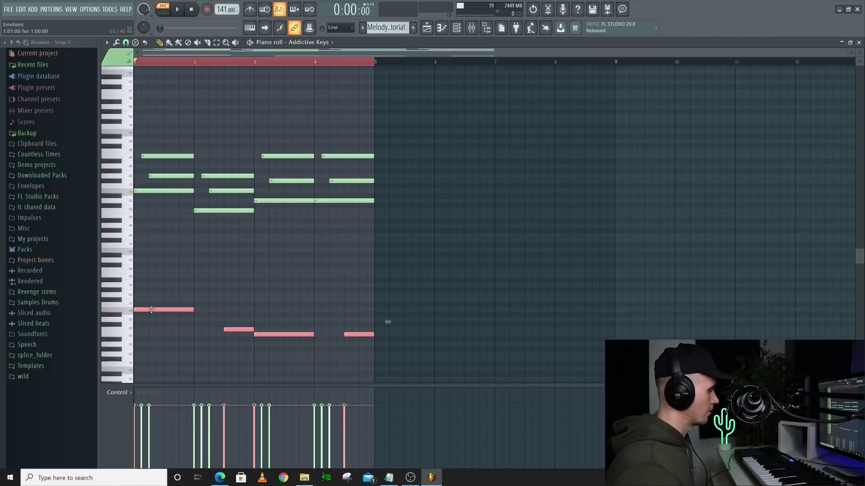
pyautogui.press('space')
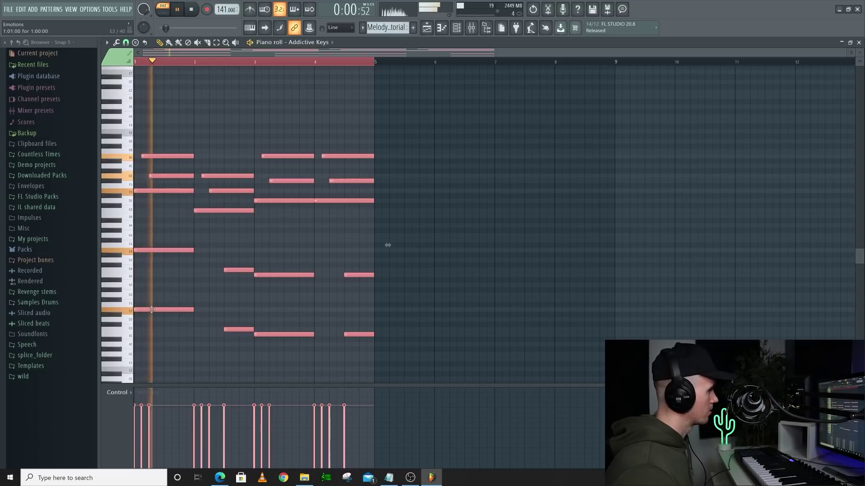
pyautogui.click(287, 242)
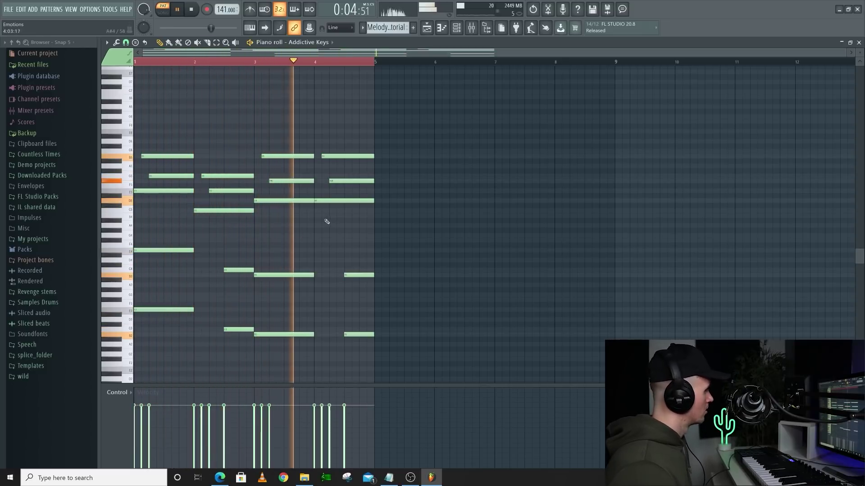
pyautogui.press('space')
# Step: Randomize all notes' velocities with a velocity level of -26% and reduce the velocities of the bass notes
pyautogui.hotkey('ctrl', 'a')
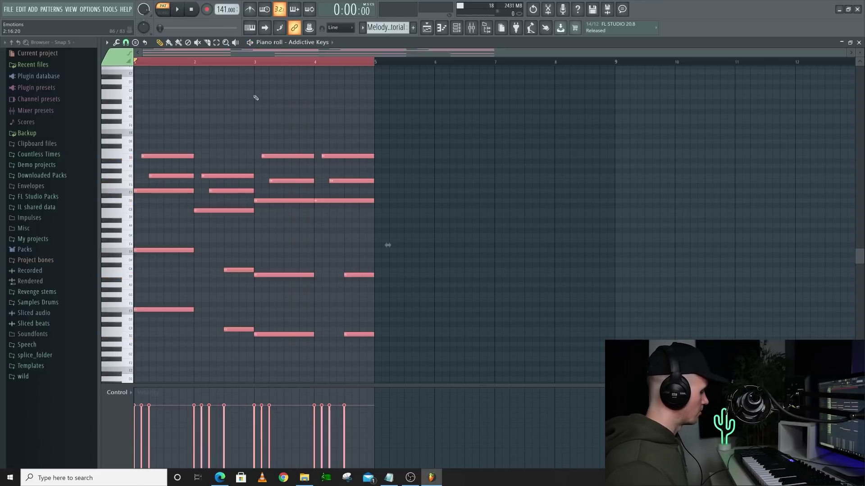
pyautogui.hotkey('alt', 'r')
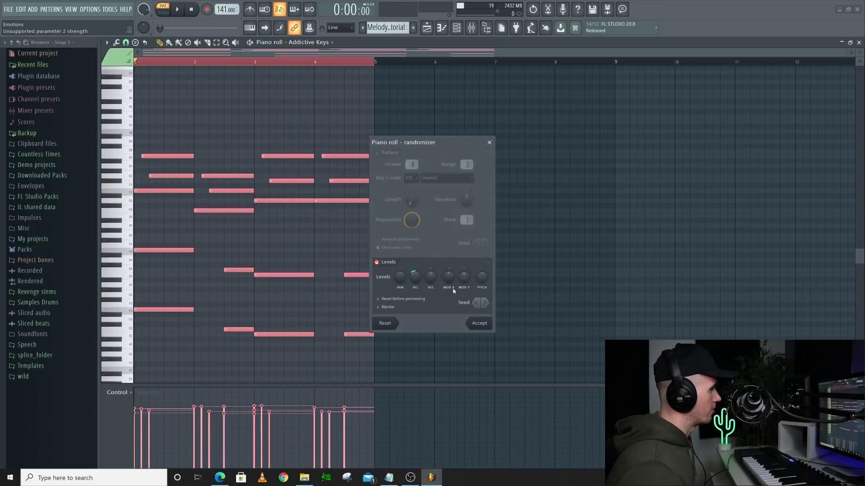
pyautogui.press('space')
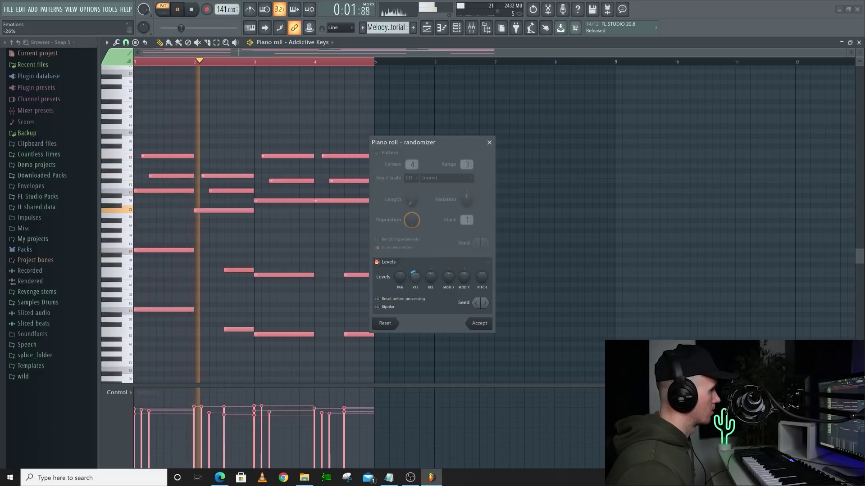
pyautogui.click(479, 323)
pyautogui.moveTo(373, 233); pyautogui.dragTo(149, 343)
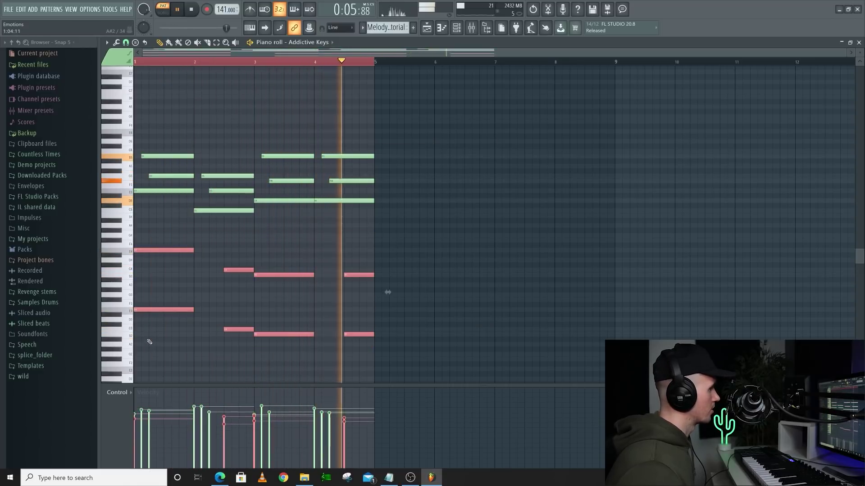
pyautogui.click(255, 236)
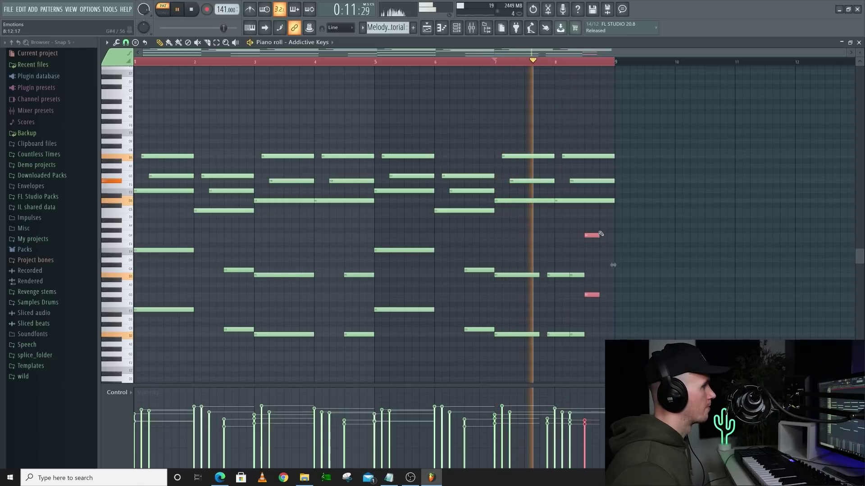
# Step: Extend the G3 and G4 bass notes in bar 8 to the end of the bar and play the progression back
pyautogui.moveTo(600, 234); pyautogui.dragTo(615, 234)
pyautogui.click(539, 233)
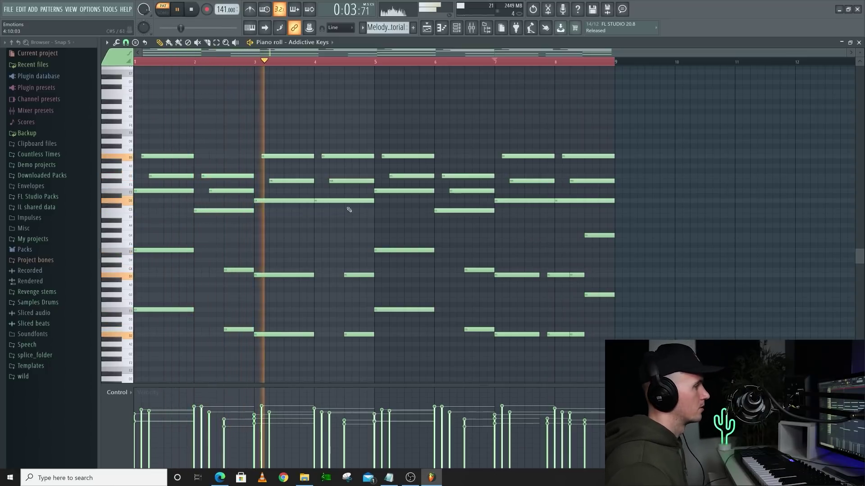
pyautogui.press('space')
# Step: Try adding upper notes 1.5 beats into bars 2 and 3, A5 and G5, listen to them and undo the last change
pyautogui.scroll(1, 181, 149)
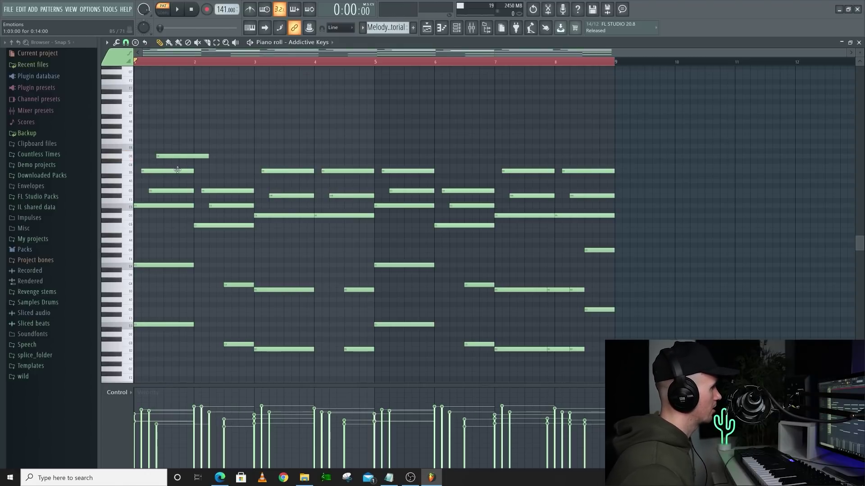
pyautogui.press('space')
pyautogui.click(222, 181)
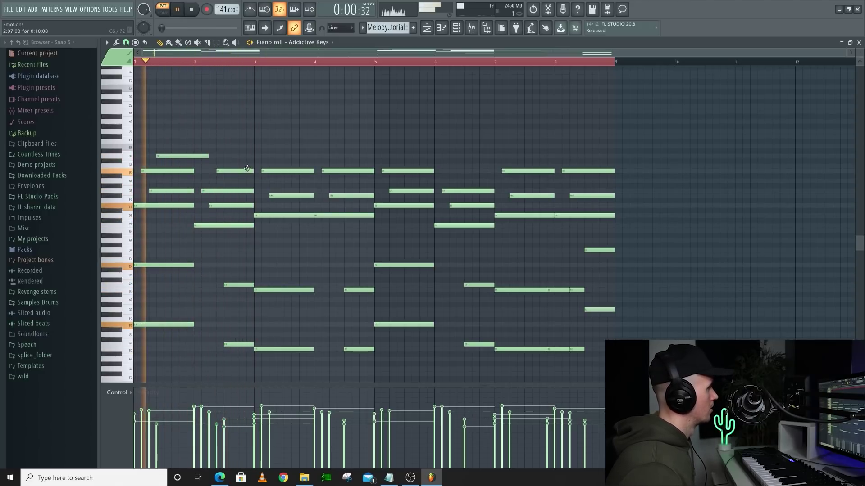
pyautogui.click(277, 181)
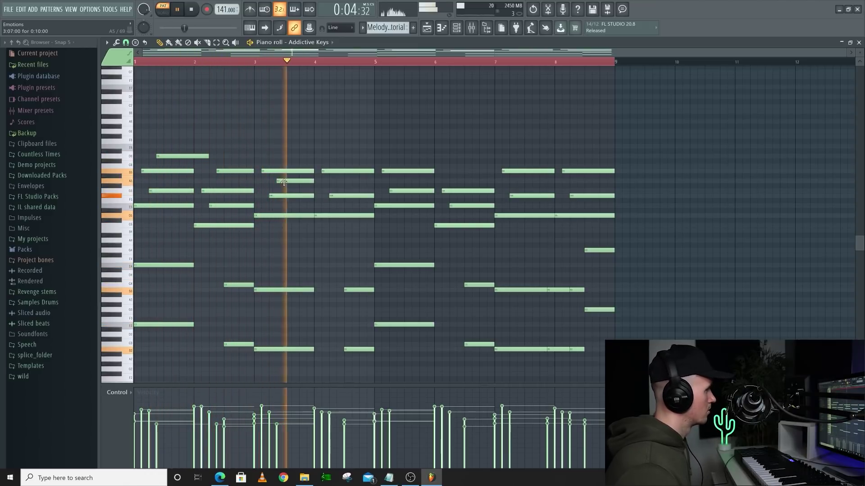
pyautogui.press('space')
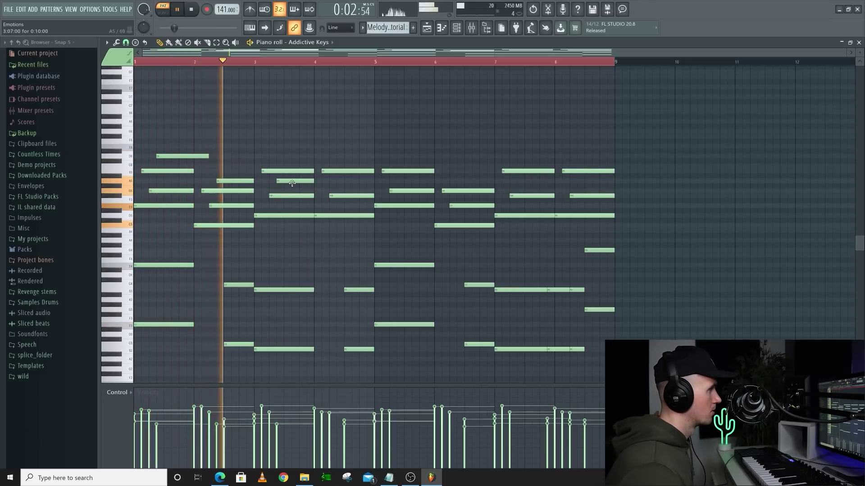
pyautogui.moveTo(292, 184); pyautogui.dragTo(292, 193)
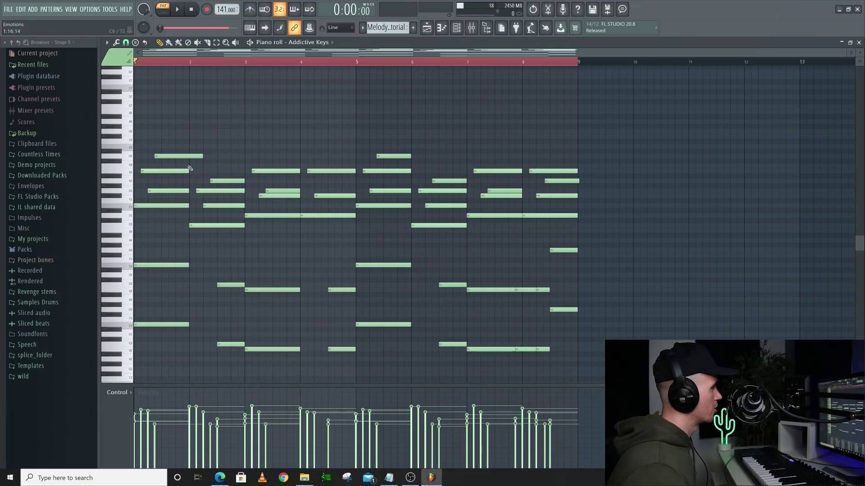
pyautogui.hotkey('ctrl', 'z')
# Step: Add a one-beat G6 melody note on beat 3 of bar 1 and play it with the chords
pyautogui.scroll(5, 190, 168)
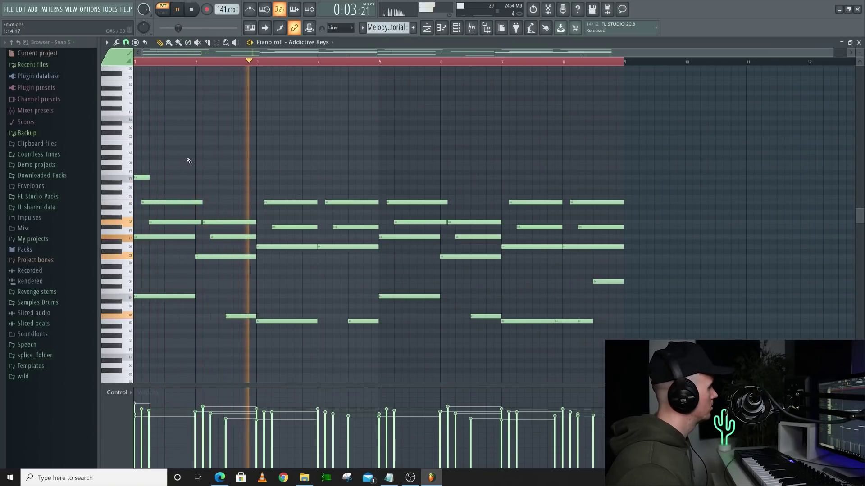
pyautogui.press('space')
pyautogui.click(168, 163)
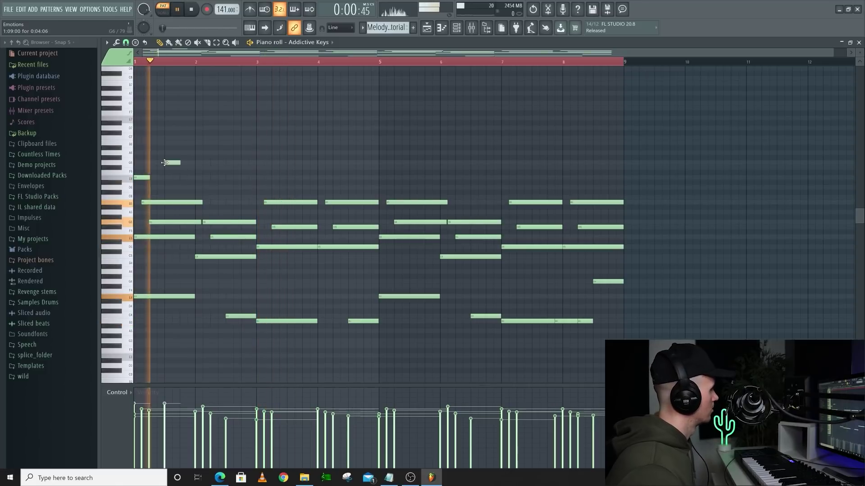
# Step: Add a one-beat B6 melody note half a beat before the end of bar 1 and back-to-back D7 notes from beat 3 of bar 2
pyautogui.click(180, 153)
pyautogui.moveTo(182, 154)
pyautogui.mouseDown()
pyautogui.moveTo(184, 143)
pyautogui.moveTo(191, 155)
pyautogui.mouseUp()
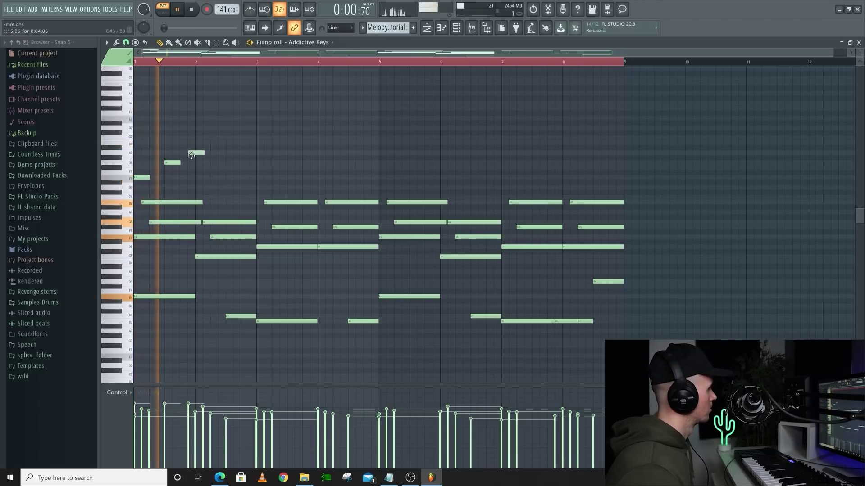
pyautogui.press('space')
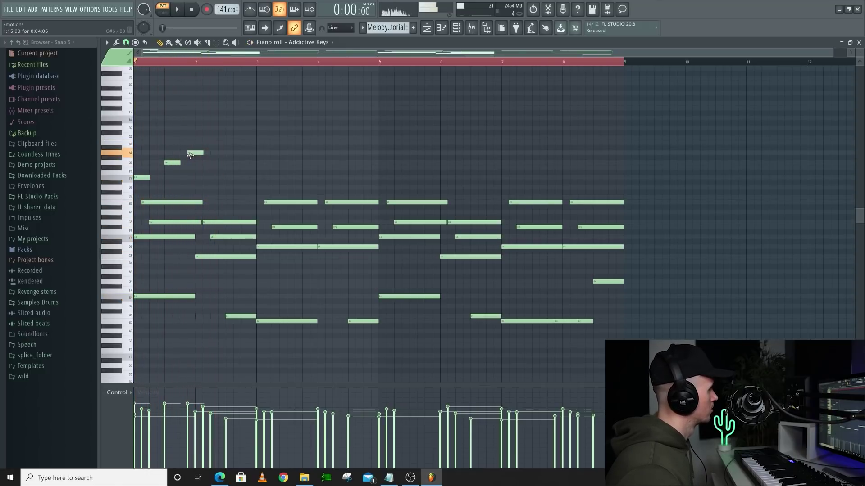
pyautogui.click(226, 129)
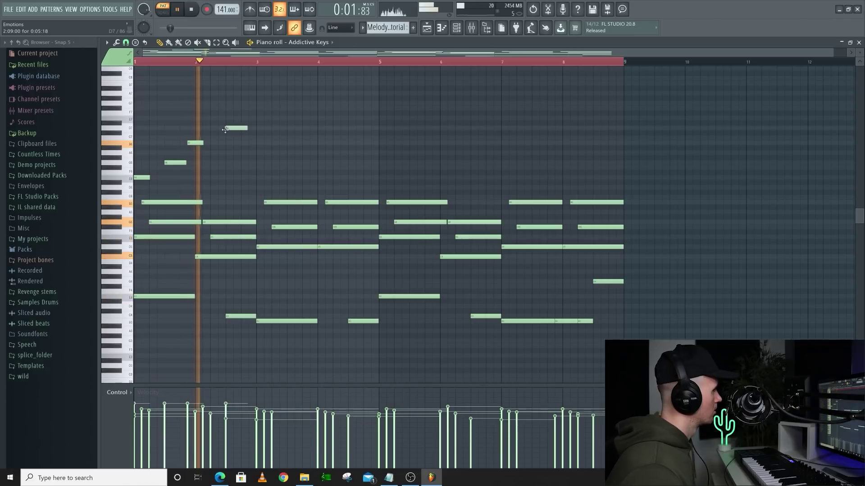
pyautogui.click(248, 128)
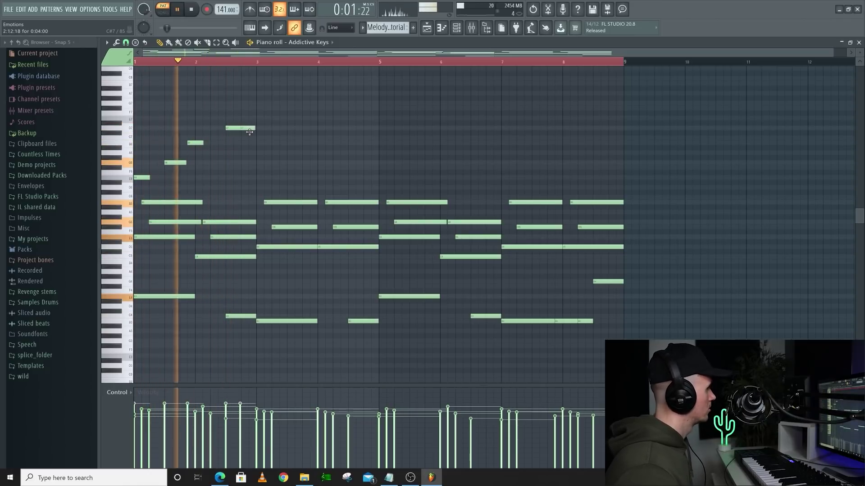
# Step: Add a B6 melody note at the start of bar 3, extend it to about two beats and play the melody
pyautogui.click(259, 137)
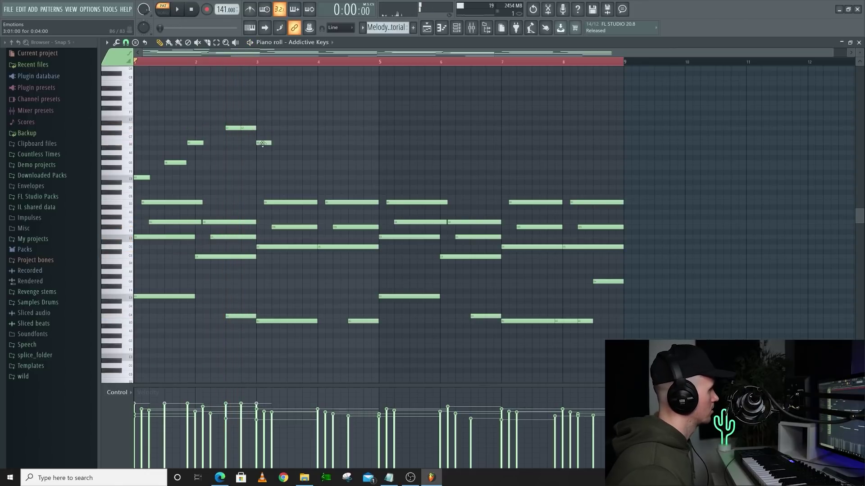
pyautogui.press('space')
pyautogui.moveTo(271, 144); pyautogui.dragTo(282, 143)
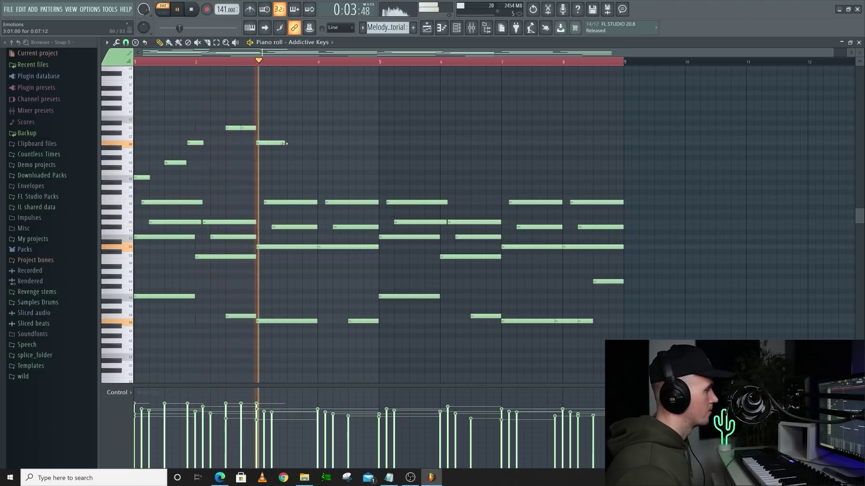
# Step: Add G6 and F#6 melody notes in the last beats of bar 4 and an E6 at the start of bar 5, then play them
pyautogui.click(343, 163)
pyautogui.moveTo(365, 167); pyautogui.dragTo(392, 169)
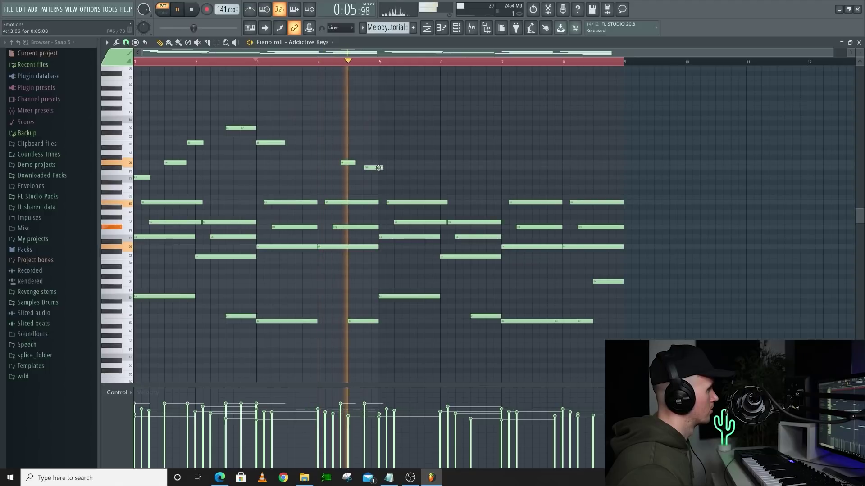
pyautogui.moveTo(386, 168); pyautogui.dragTo(378, 168)
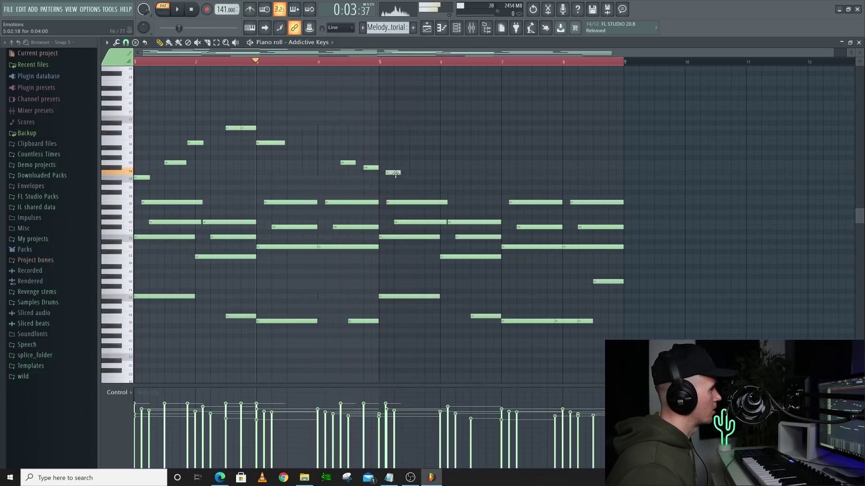
pyautogui.press('space')
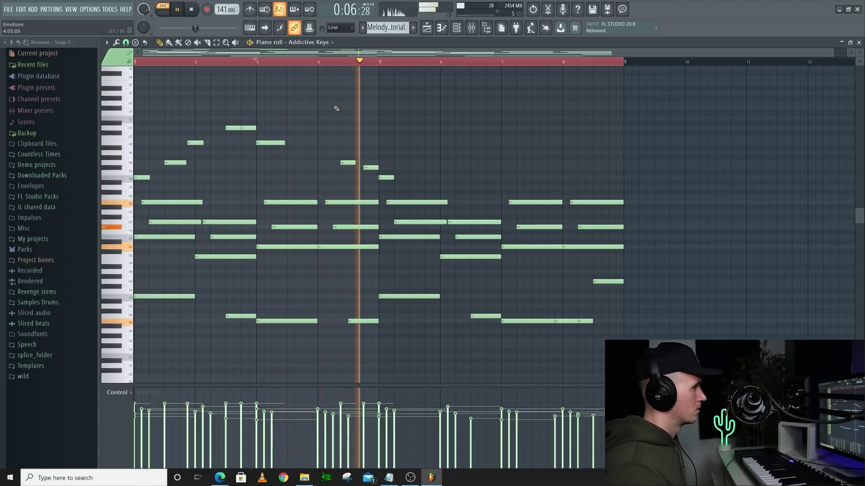
# Step: Raise the two melody notes in bar 4 to A6 and G6 and listen to the passage
pyautogui.press('space')
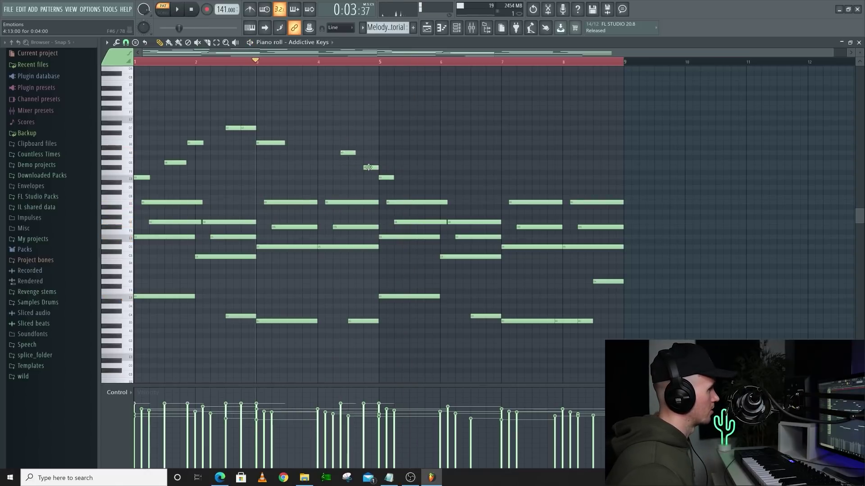
pyautogui.press('space')
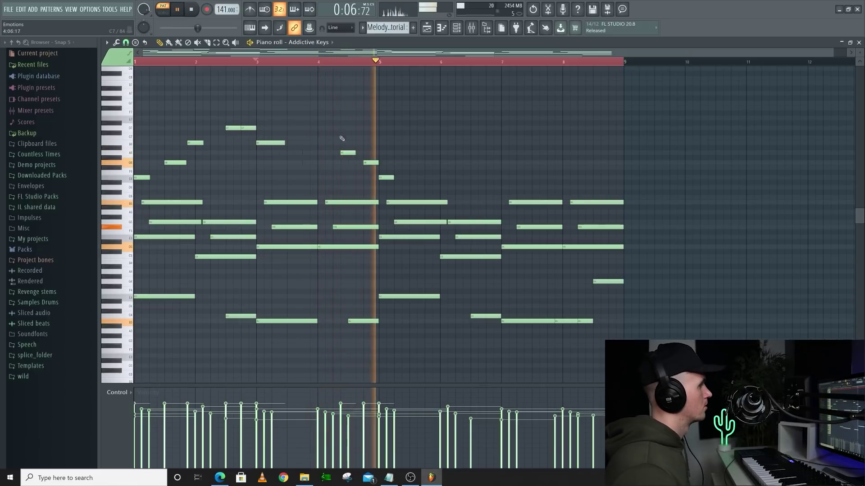
pyautogui.press('space')
# Step: Repeat the melody across bars 5 to 8 with a varied descending ending, and separate it onto Addictive Keys #2
pyautogui.moveTo(367, 91); pyautogui.dragTo(427, 159)
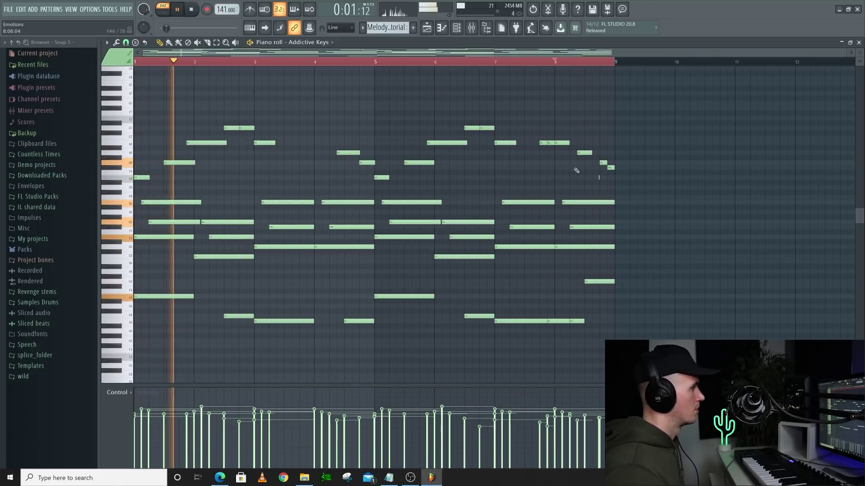
pyautogui.scroll(-1, 252, 167)
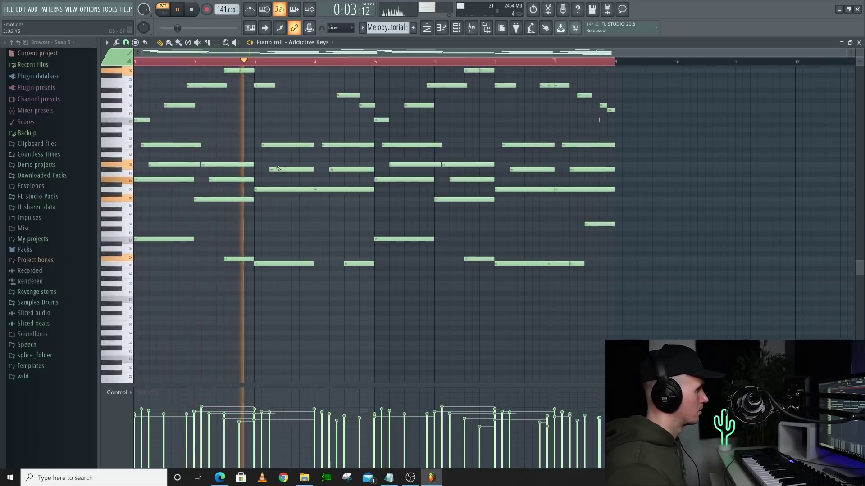
pyautogui.scroll(1, 281, 173)
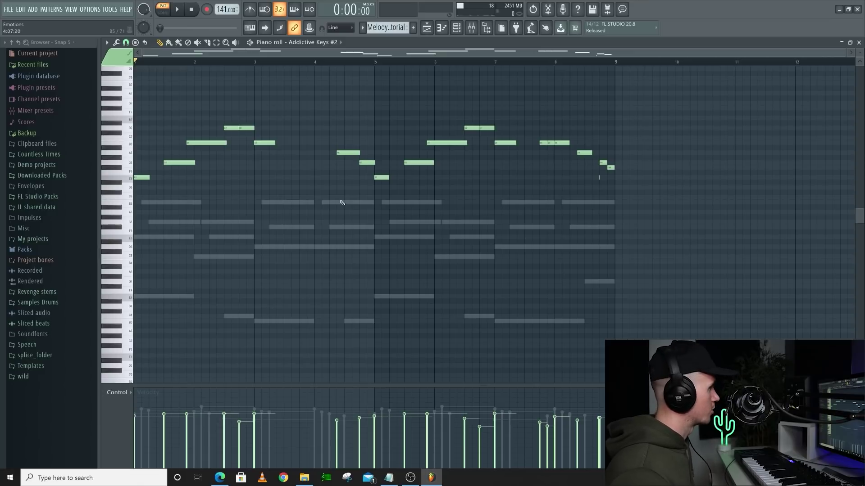
pyautogui.press('space')
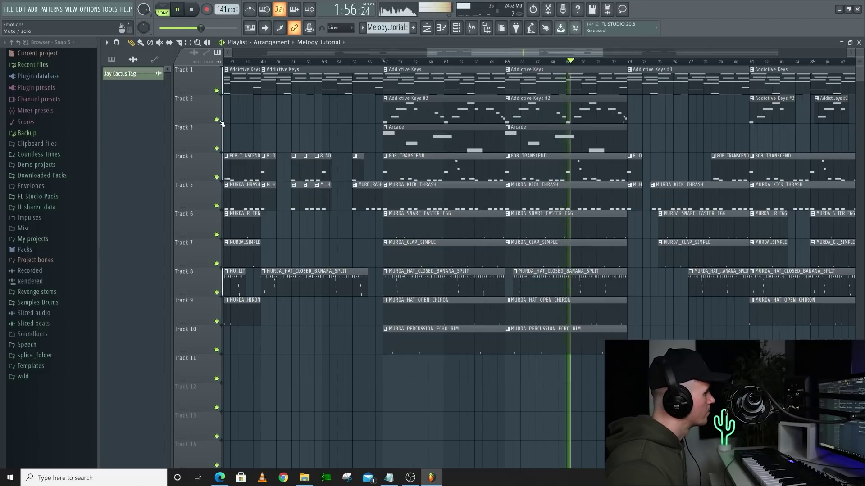
# Step: Open an empty Addictive Keys piano roll and set the root note of the Minor Natural (Aeolian) scale highlighting to C
pyautogui.press('F7')
pyautogui.click(106, 42)
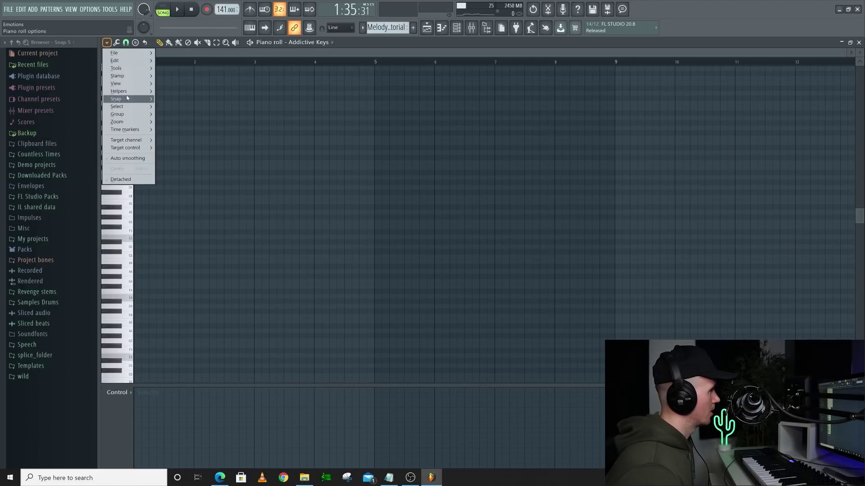
pyautogui.moveTo(120, 91)
pyautogui.moveTo(171, 99)
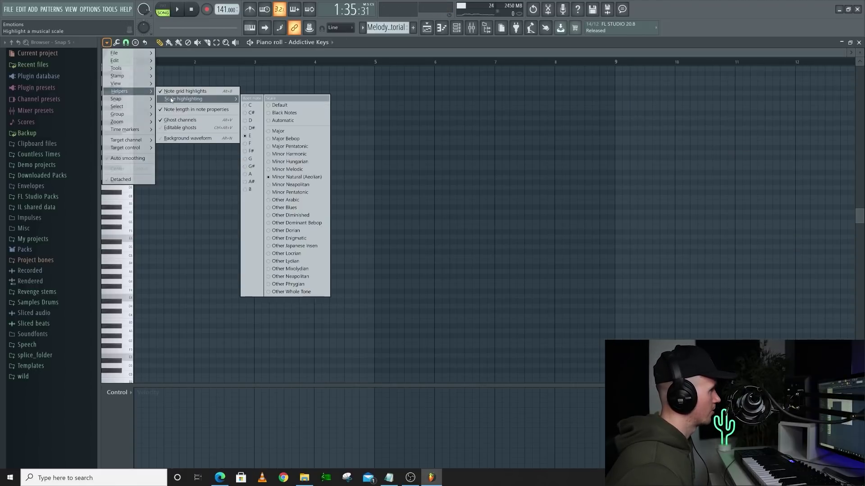
pyautogui.click(256, 106)
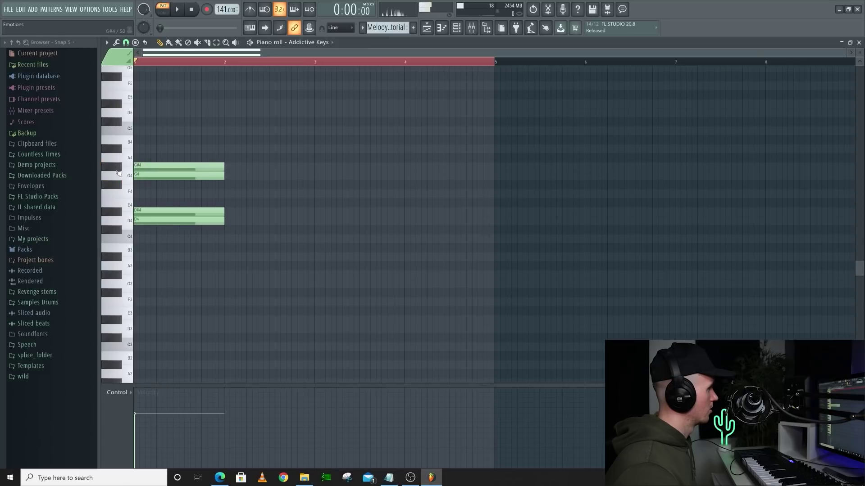
# Step: Try a G3, A#3 and D4 chord in bar 1, play it and remove the A#3
pyautogui.hotkey('ctrl', 'z')
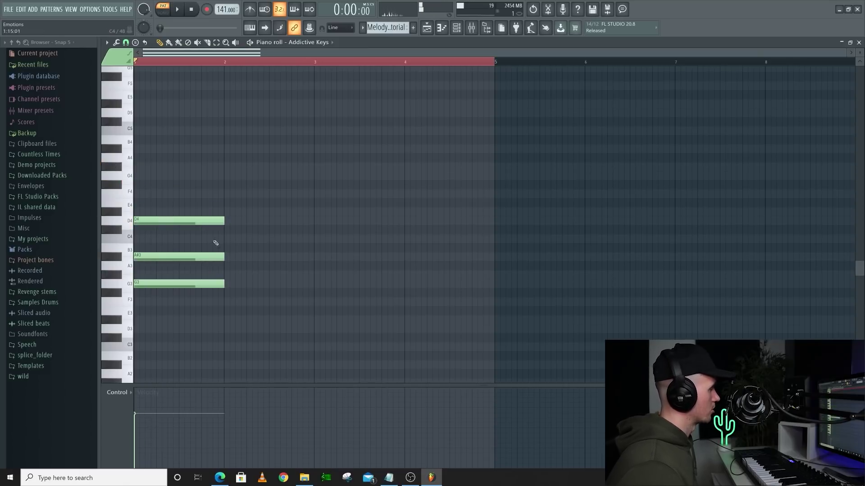
pyautogui.press('space')
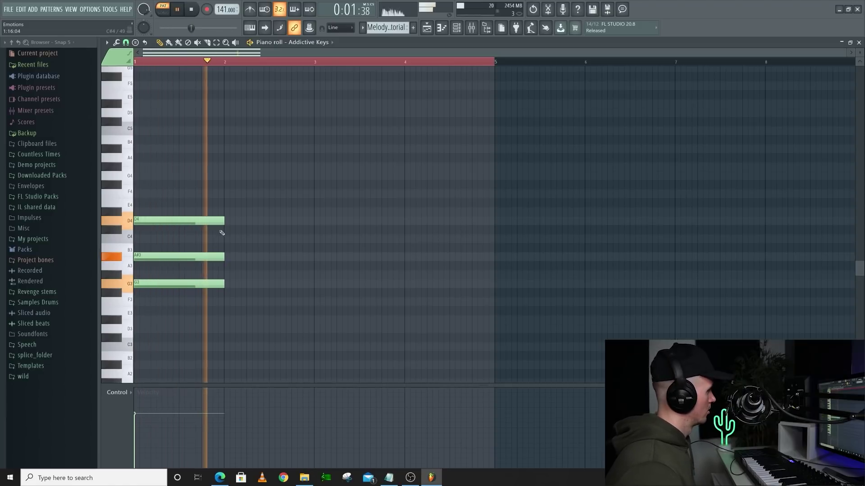
pyautogui.hotkey('ctrl', 'z')
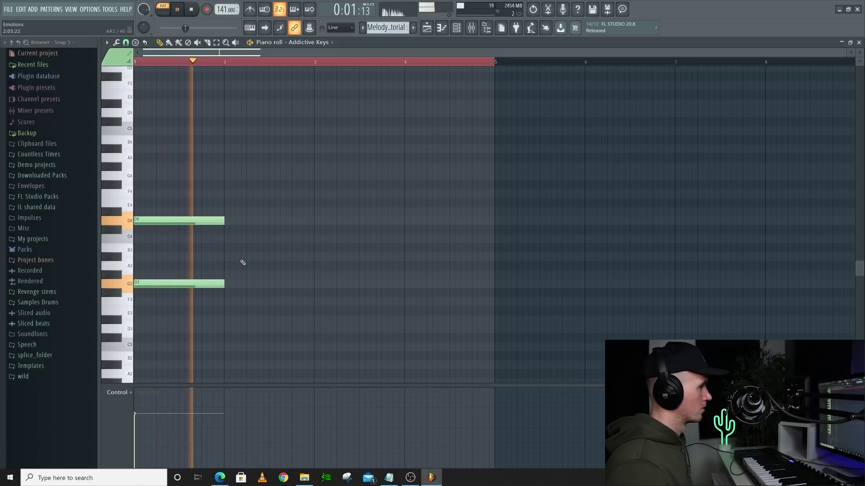
# Step: Add one-bar pairs G3–C4, G#3–D#4 and G3–D4 in bars 2 to 4 and transpose all the chords up an octave
pyautogui.press('space')
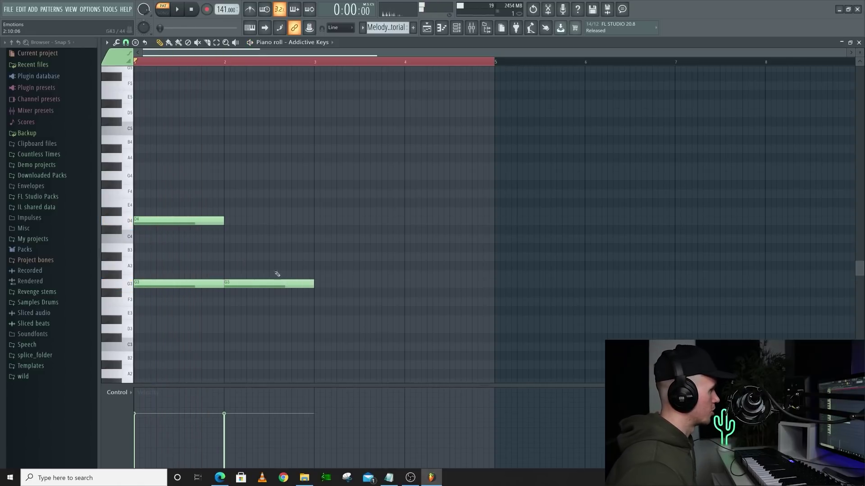
pyautogui.press('space')
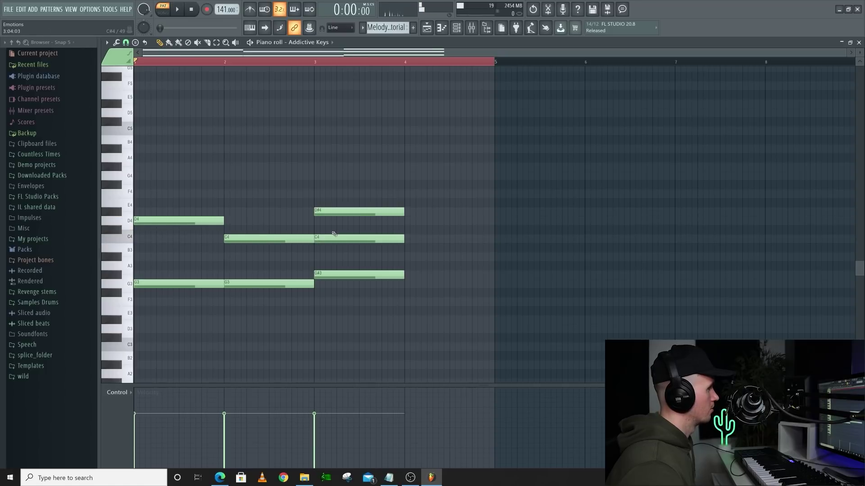
pyautogui.click(406, 284)
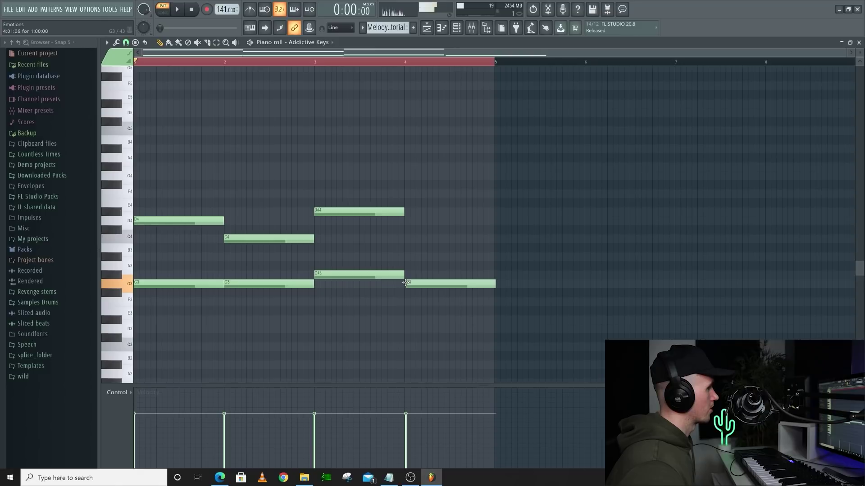
pyautogui.click(406, 221)
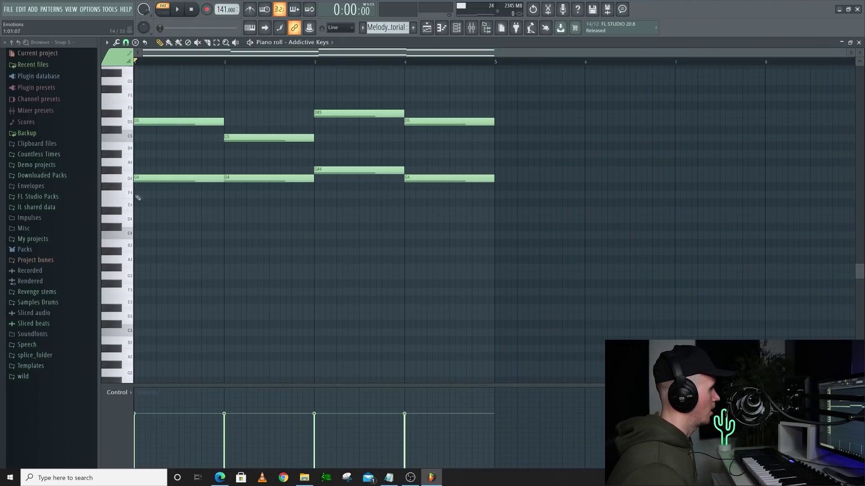
# Step: Add one-bar bass notes under the chords, G3 in bars 1 and 4 and G#3 in bar 3, while playing the pattern
pyautogui.press('space')
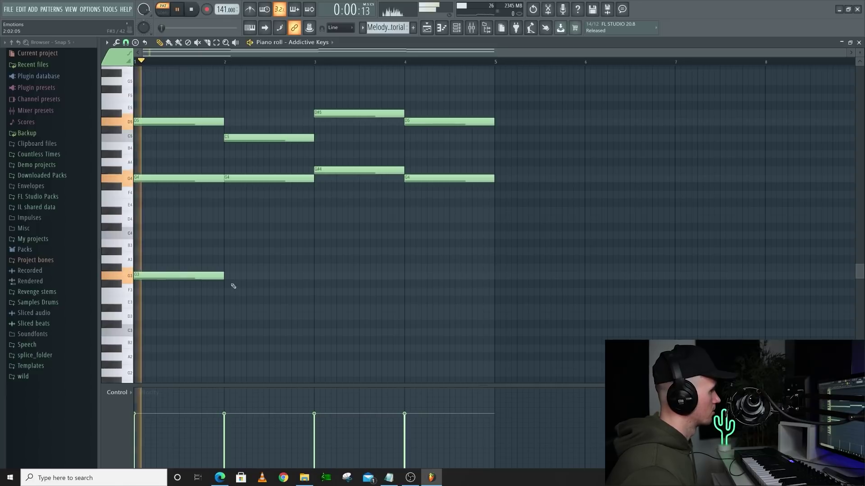
pyautogui.click(315, 269)
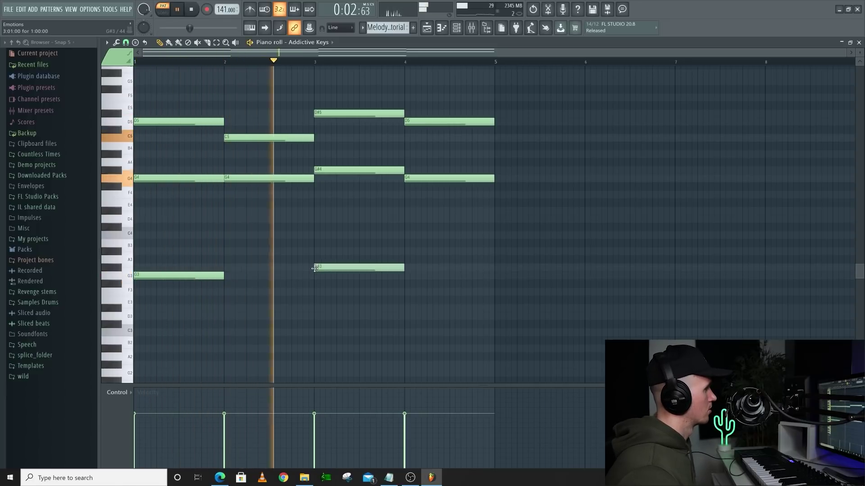
pyautogui.click(406, 276)
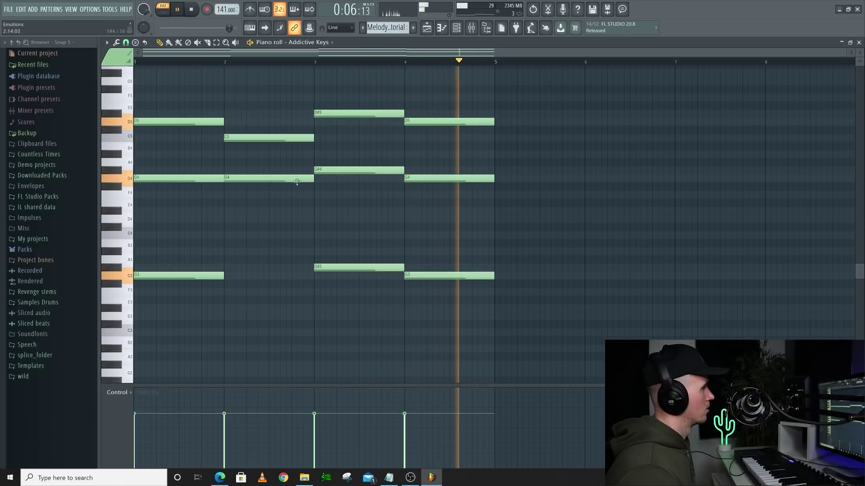
# Step: Move the upper chord notes to D#5 in bar 2, D5 in bar 3 and D#5 in bar 4, listening to the progression
pyautogui.press('space')
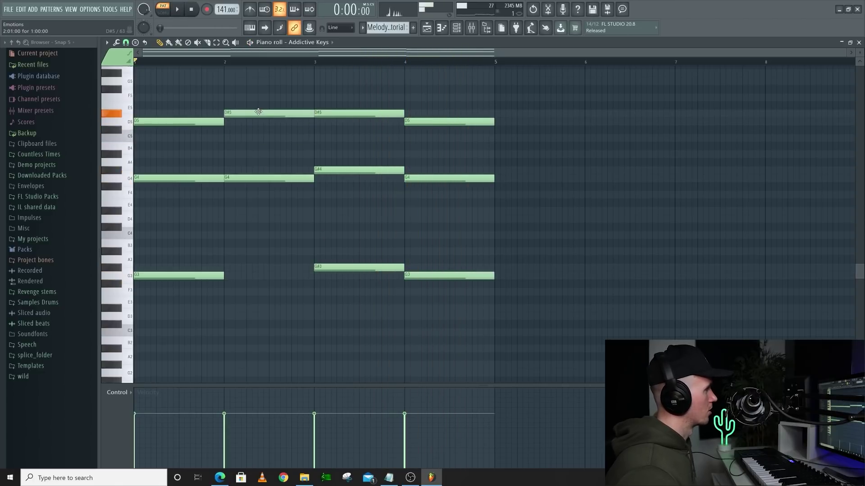
pyautogui.press('space')
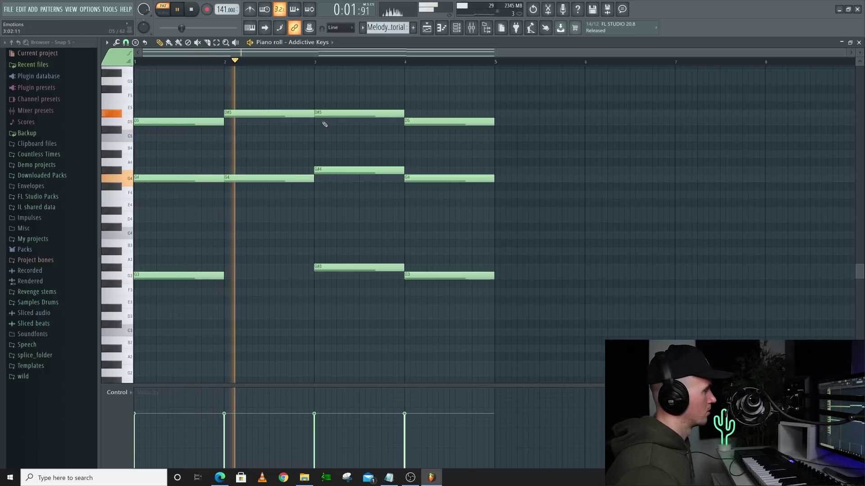
pyautogui.moveTo(329, 114); pyautogui.dragTo(329, 121)
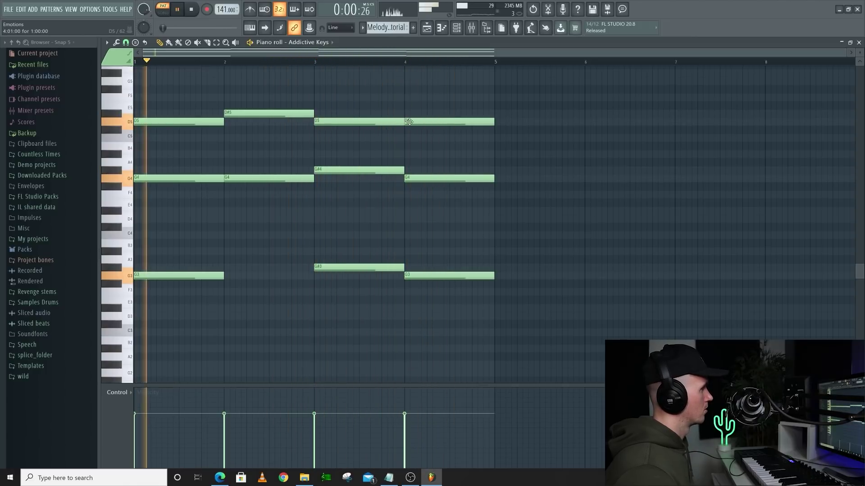
pyautogui.moveTo(408, 121); pyautogui.dragTo(408, 112)
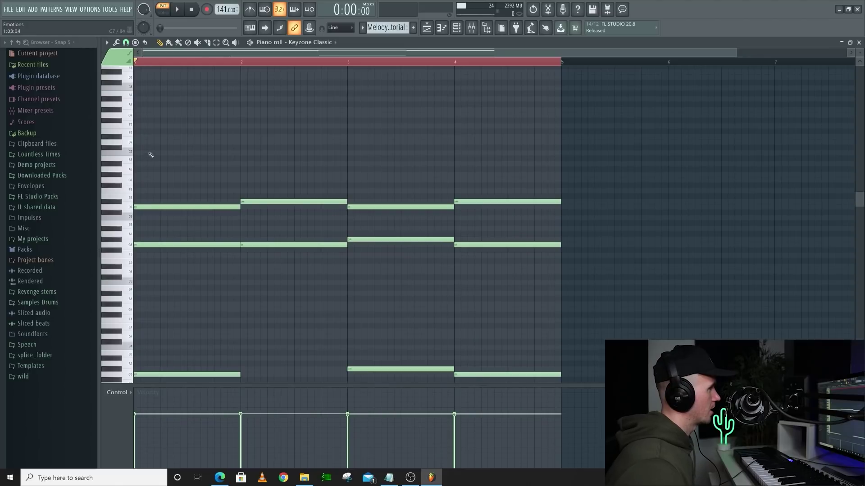
# Step: Add short top-melody notes G7 and D#8 at the start of bar 1 and D8 and C8 at the start of bar 2, playing the pattern
pyautogui.scroll(3, 147, 151)
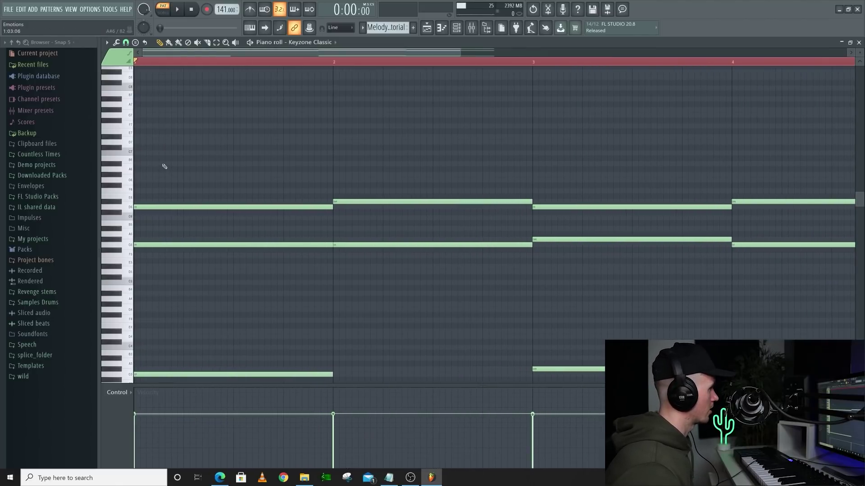
pyautogui.press('space')
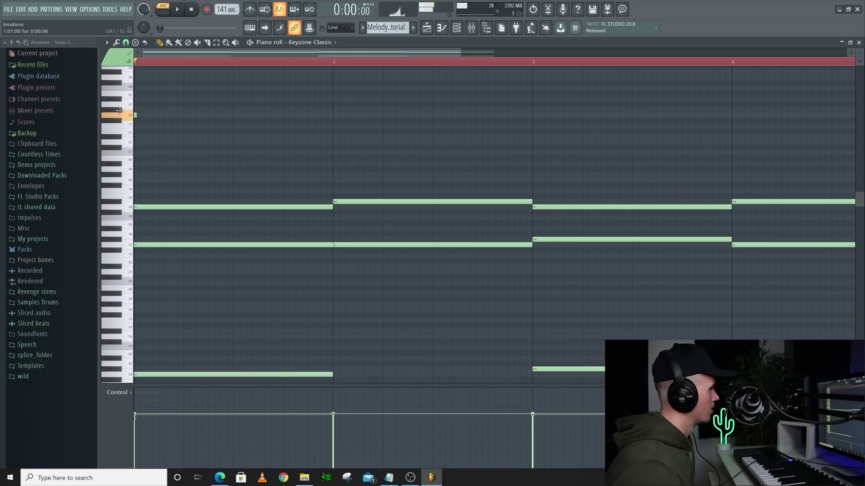
pyautogui.scroll(2, 139, 120)
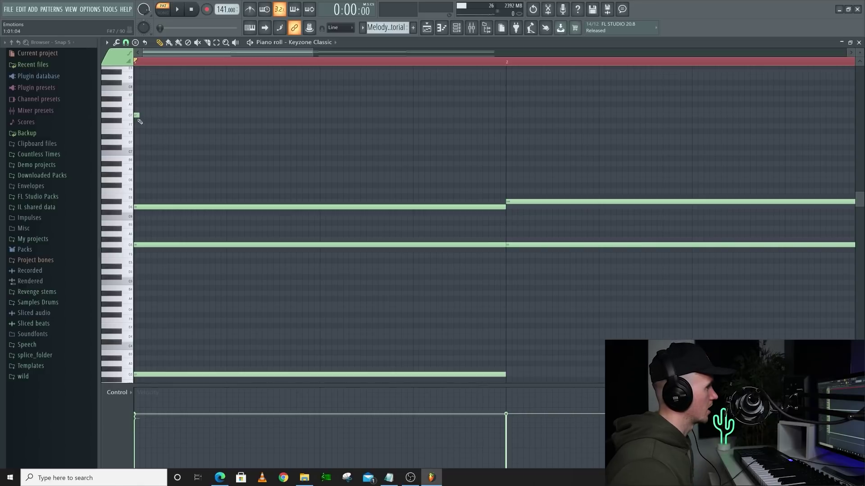
pyautogui.scroll(2, 136, 116)
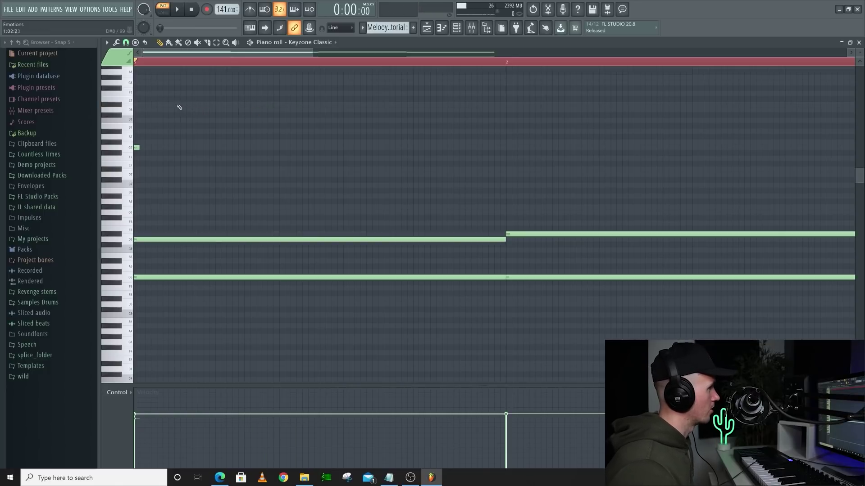
pyautogui.scroll(-2, 273, 105)
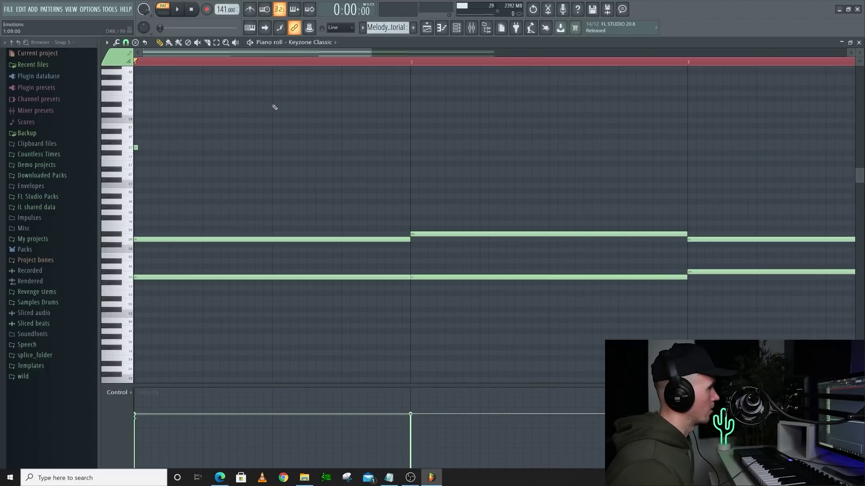
pyautogui.click(413, 110)
pyautogui.press('space')
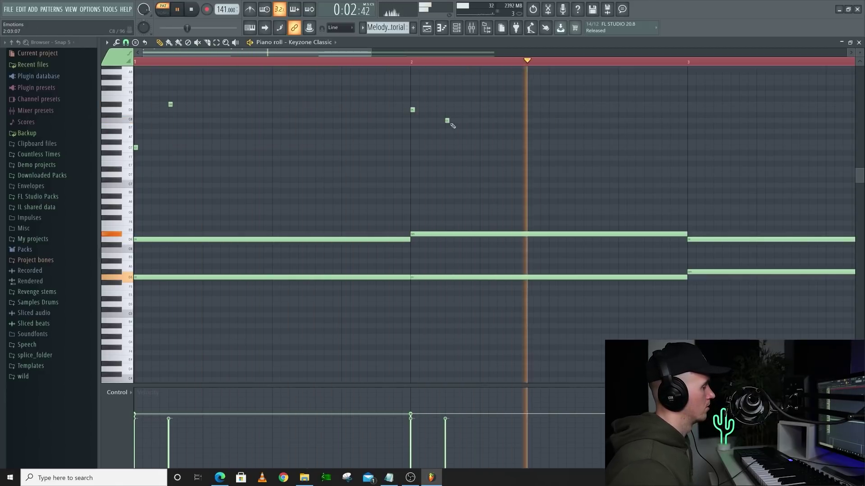
# Step: Continue the top melody with short G#7 and G7 notes in bar 3 and D#7 and D7 in bar 4, listening to the result
pyautogui.click(688, 142)
pyautogui.scroll(-3, 511, 149)
pyautogui.press('space')
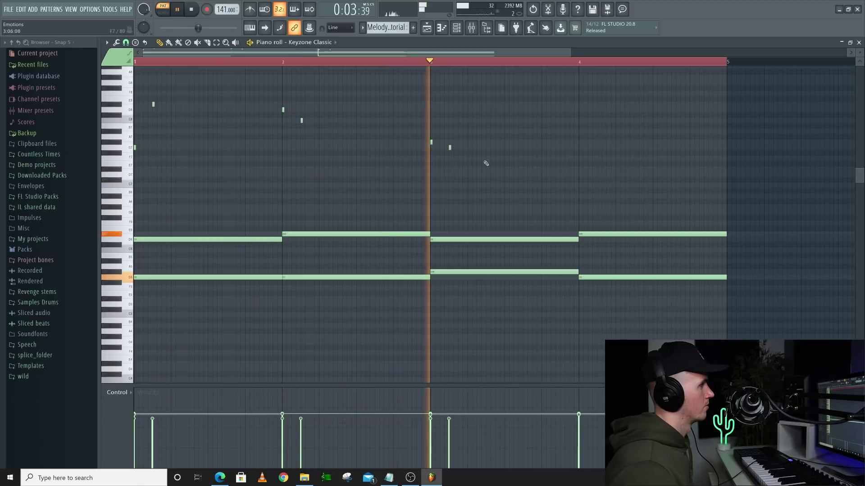
pyautogui.click(578, 169)
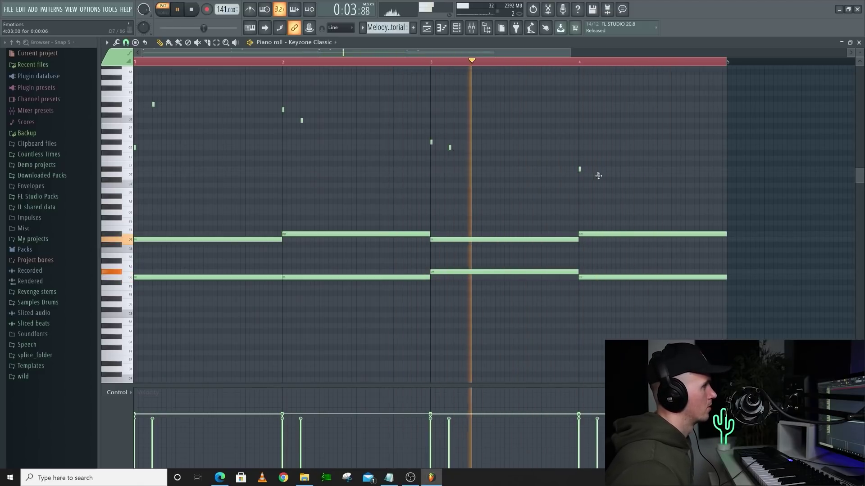
pyautogui.click(598, 174)
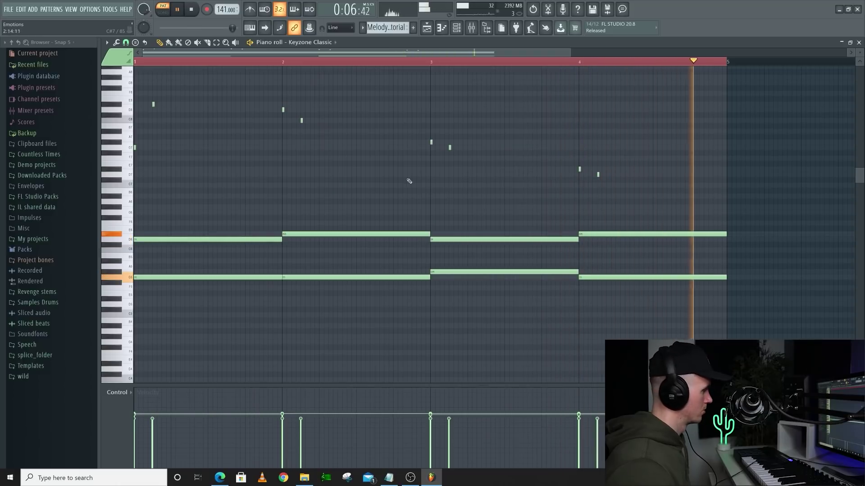
pyautogui.scroll(-2, 396, 183)
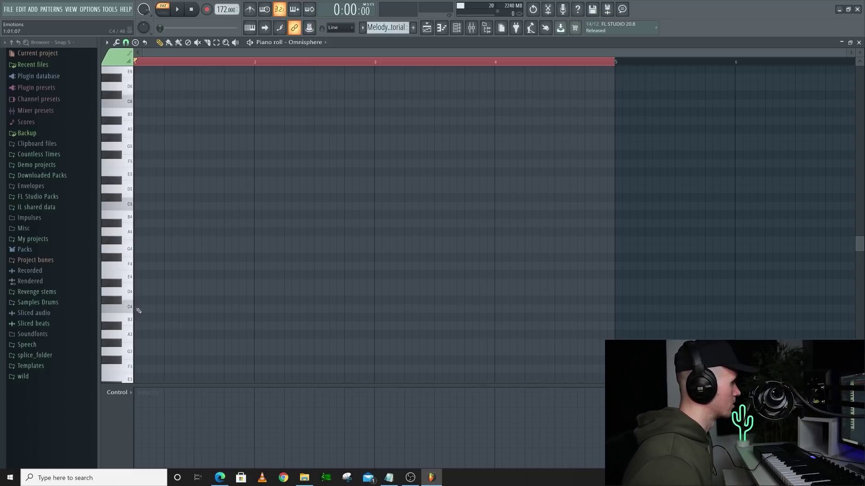
# Step: Lay out the scale C4, D4, D#4, F4, G4, G#4 and A#4 as half-bar notes in bar 1, and remove it again
pyautogui.click(148, 309)
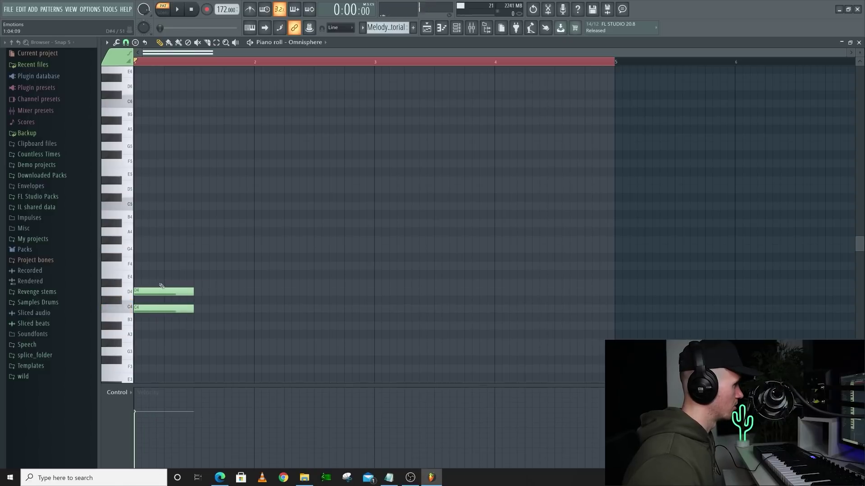
pyautogui.moveTo(161, 285); pyautogui.dragTo(101, 283)
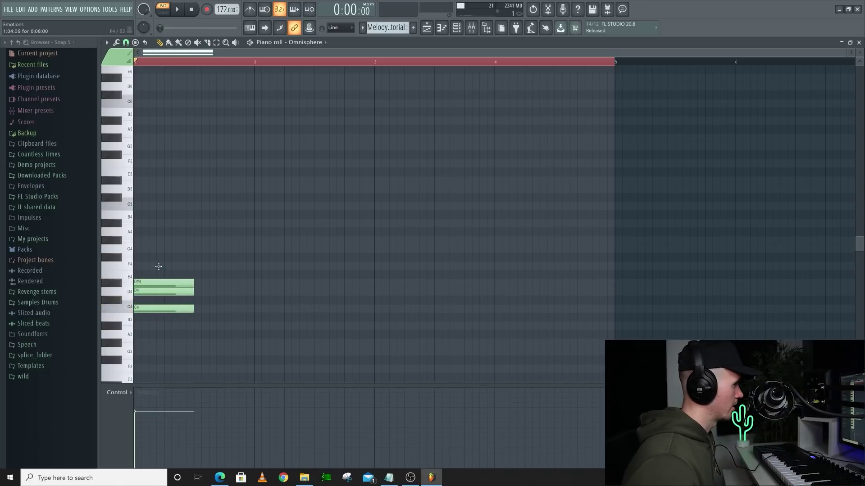
pyautogui.click(149, 249)
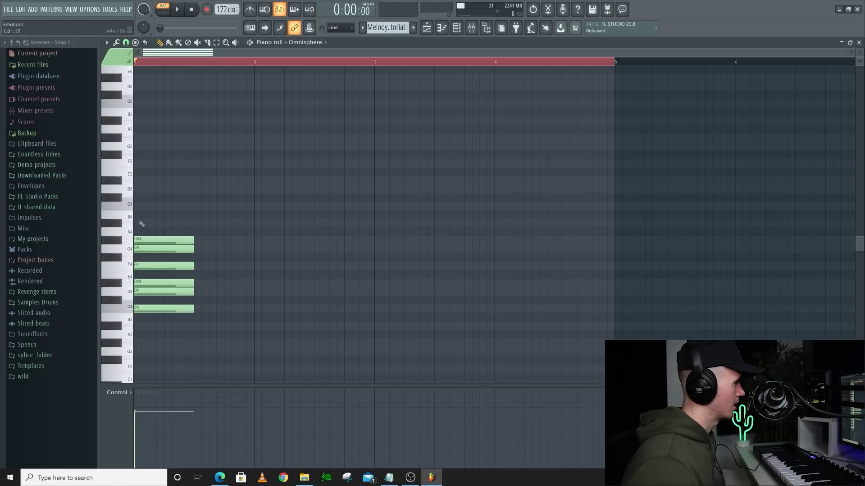
pyautogui.moveTo(146, 224); pyautogui.dragTo(120, 222)
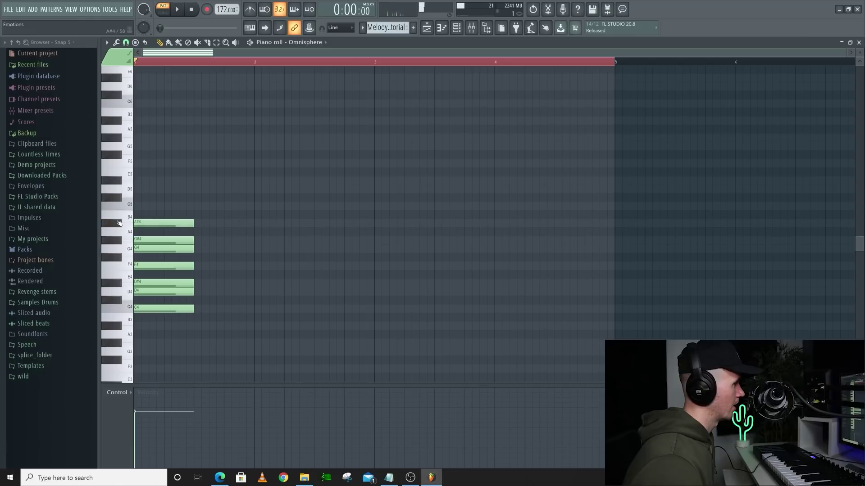
pyautogui.hotkey('ctrl', 'z')
pyautogui.moveTo(147, 310); pyautogui.dragTo(131, 205)
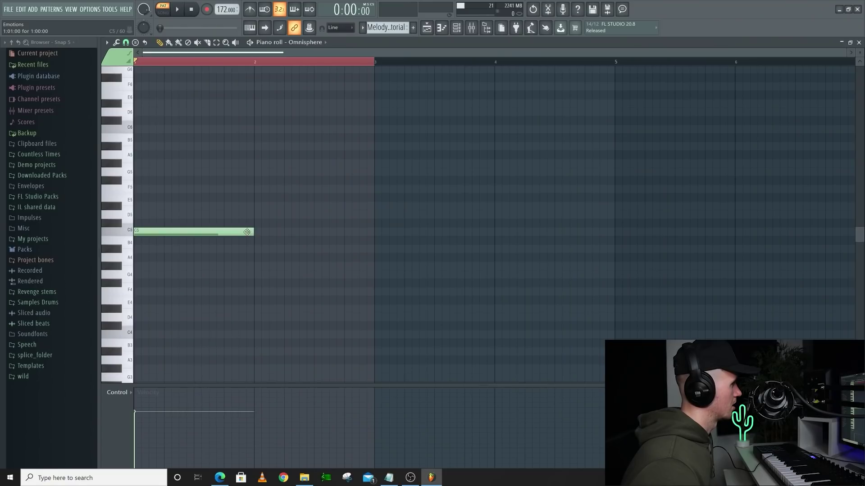
# Step: Build triads C5–D#5–G5 in bar 1, F5–G#5–C6 in bar 2 and a two-bar G5–A#5–D6 from bar 3, and play them at 149 BPM
pyautogui.click(254, 189)
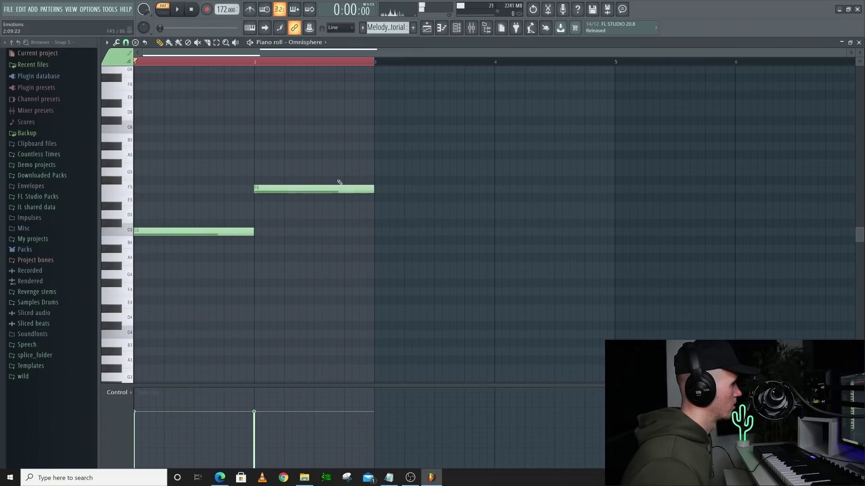
pyautogui.click(377, 172)
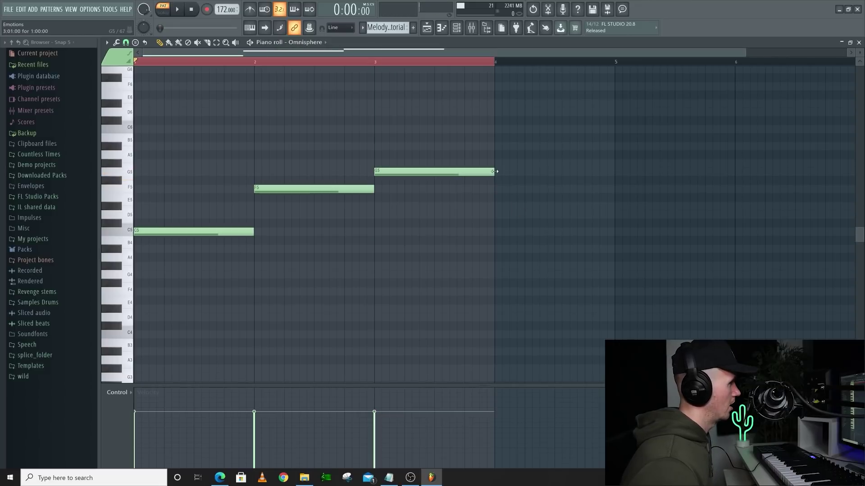
pyautogui.click(176, 206)
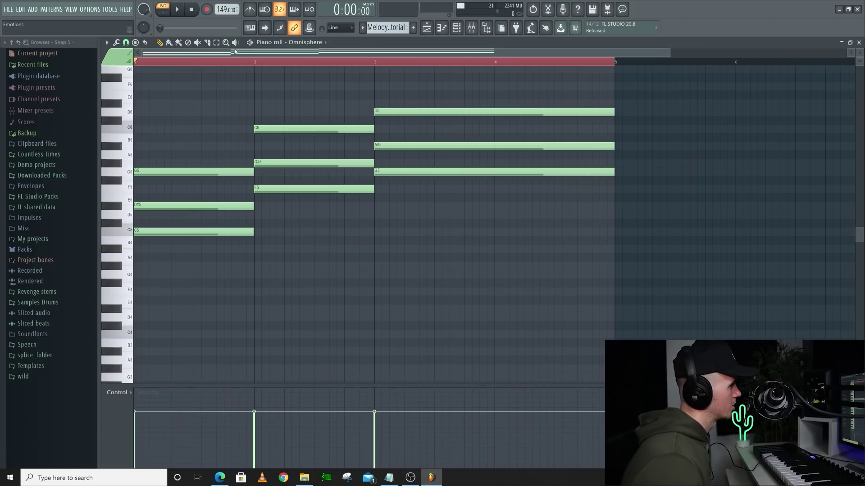
pyautogui.press('space')
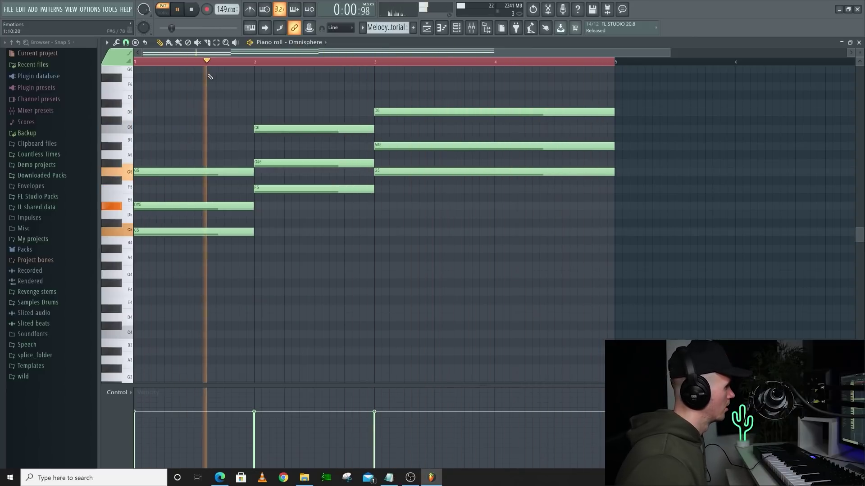
pyautogui.press('space')
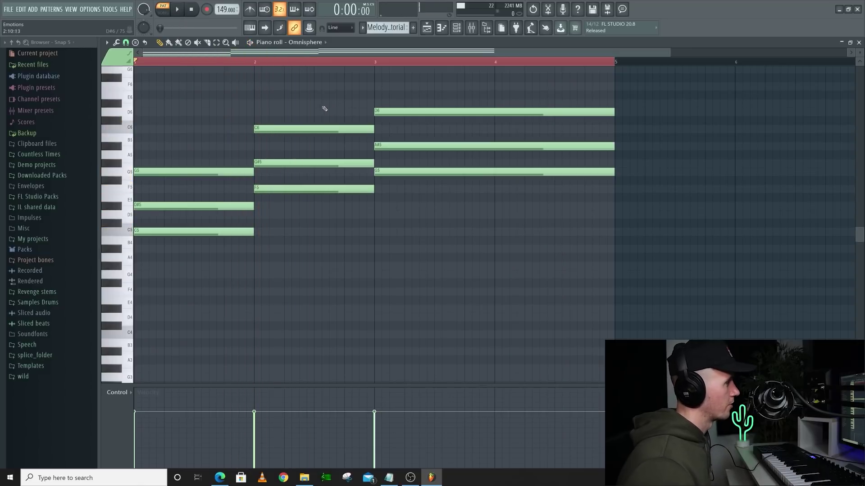
# Step: Invert the bar 2 chord by moving its C6 down an octave to C5, and play the progression
pyautogui.hotkey('ctrl', 'Down')
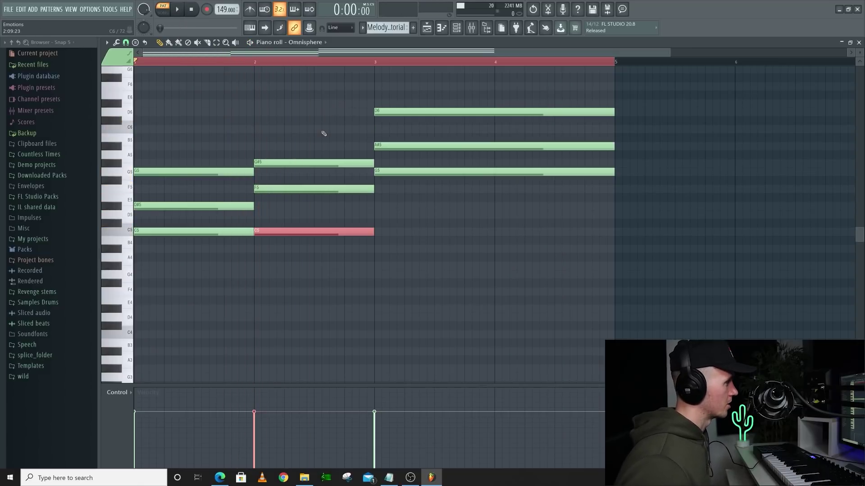
pyautogui.hotkey('ctrl', 'Up')
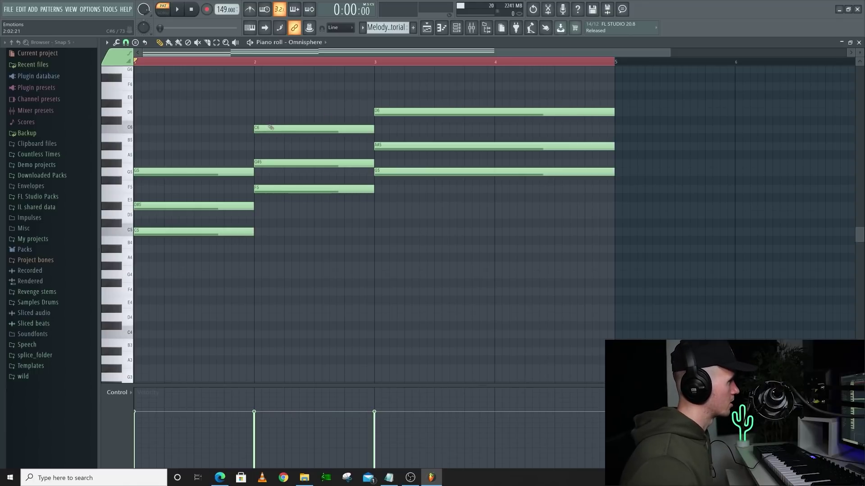
pyautogui.click(270, 130)
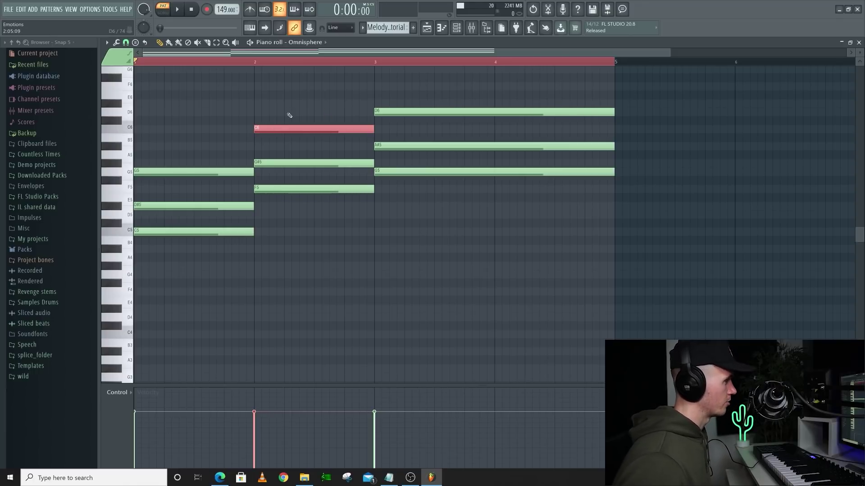
pyautogui.hotkey('ctrl', 'Down')
pyautogui.press('space')
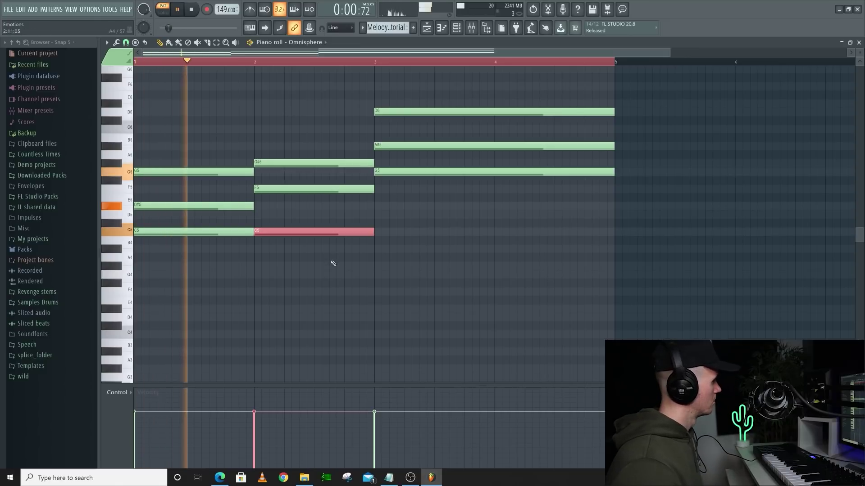
pyautogui.hotkey('ctrl', 'd')
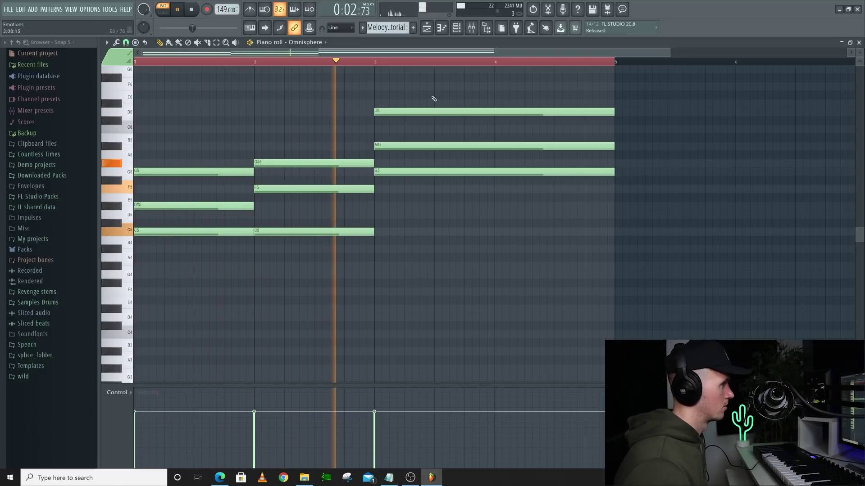
# Step: Lower the A#5 and D6 of the third chord by an octave to A#4 and D5 while the pattern plays
pyautogui.moveTo(428, 99); pyautogui.dragTo(405, 145)
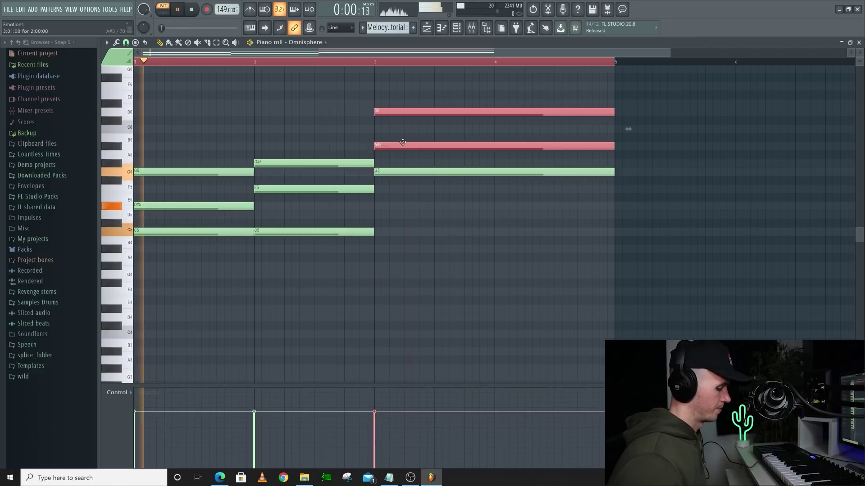
pyautogui.hotkey('ctrl', 'Down')
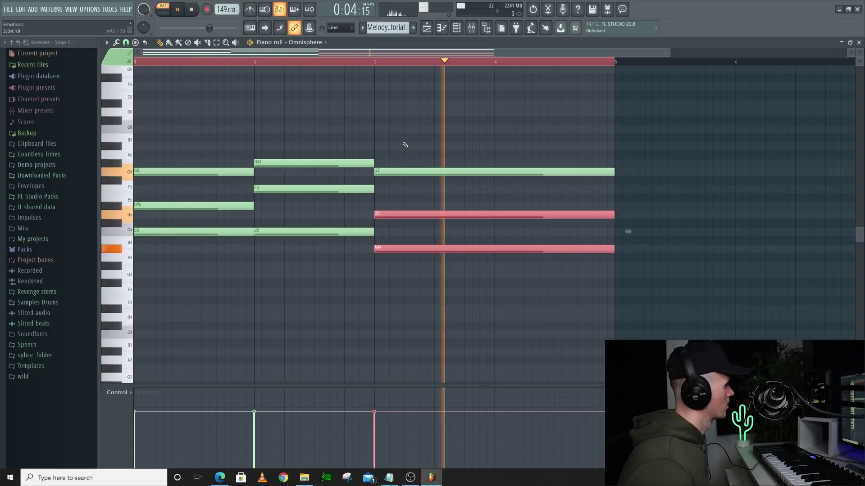
pyautogui.hotkey('ctrl', 'a')
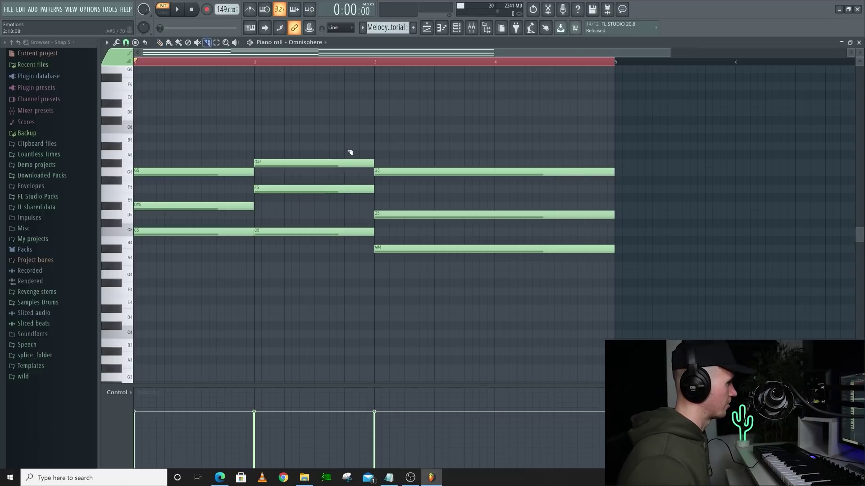
# Step: Cut the bar 2 chord to three beats, move the third chord one beat earlier to follow it directly, and play the progression
pyautogui.press('Delete')
pyautogui.moveTo(355, 152); pyautogui.dragTo(388, 278)
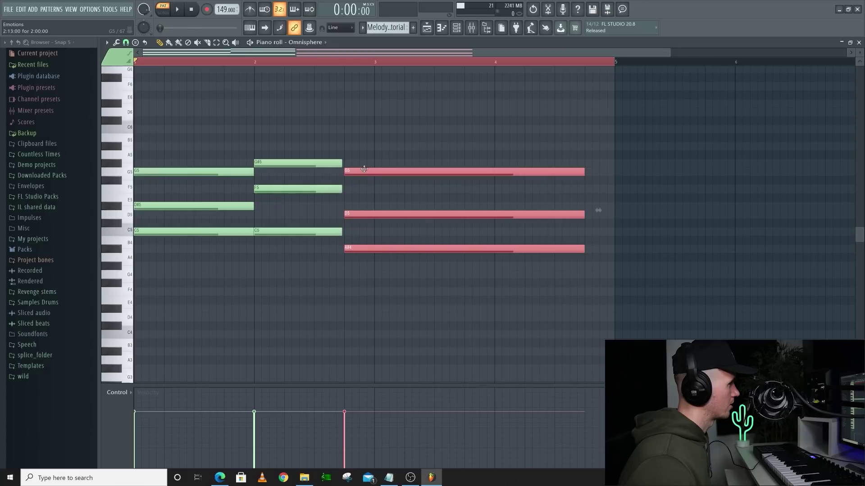
pyautogui.hotkey('ctrl', 'z')
pyautogui.press('space')
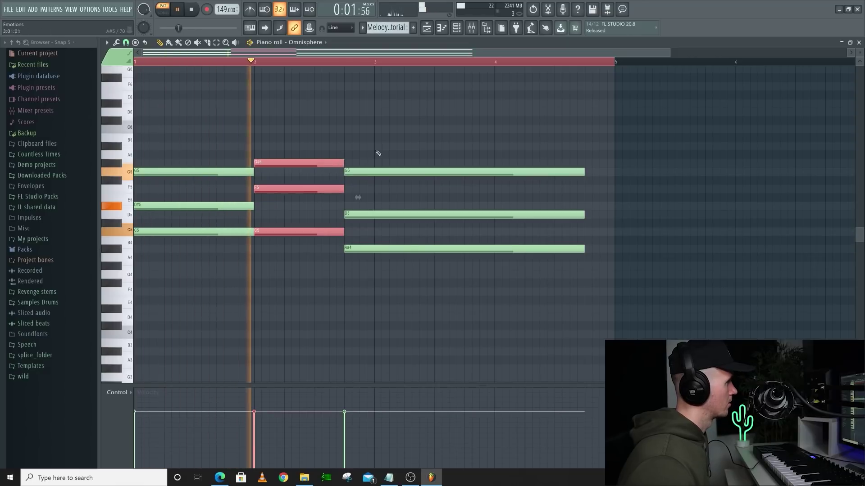
pyautogui.click(372, 155)
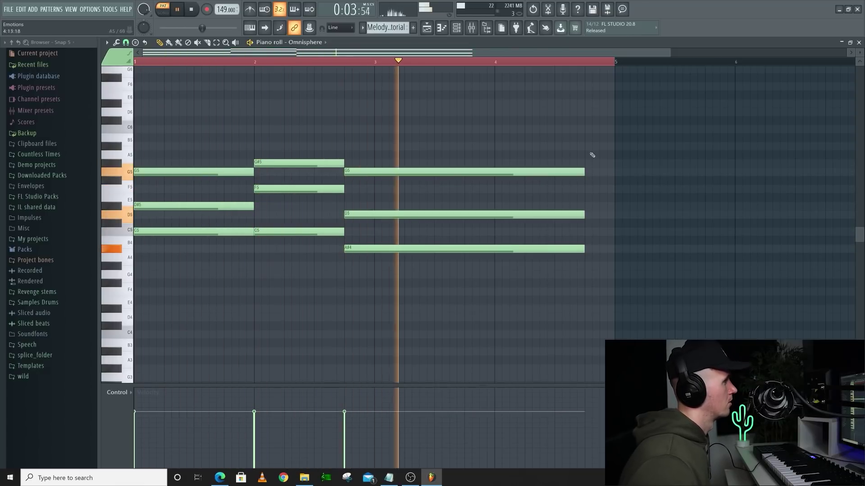
# Step: Extend all three notes of the last chord to the end of bar 4 and listen to the progression
pyautogui.moveTo(592, 155); pyautogui.dragTo(595, 203)
pyautogui.moveTo(585, 171); pyautogui.dragTo(615, 179)
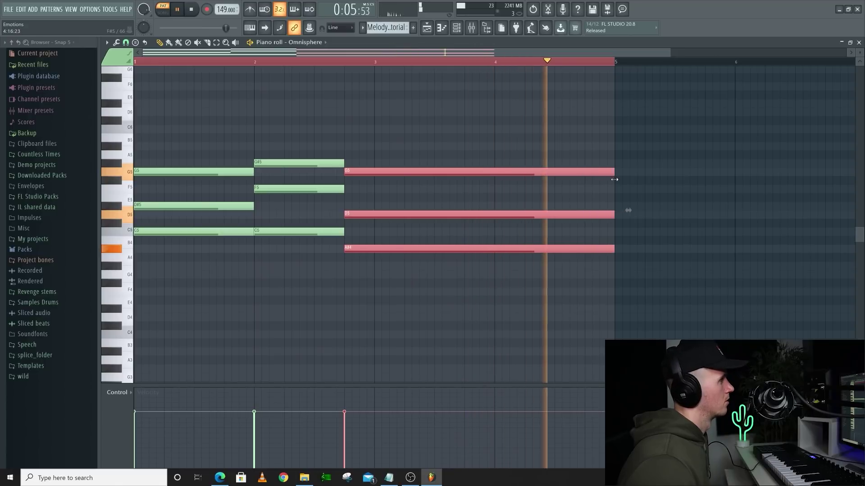
pyautogui.click(490, 134)
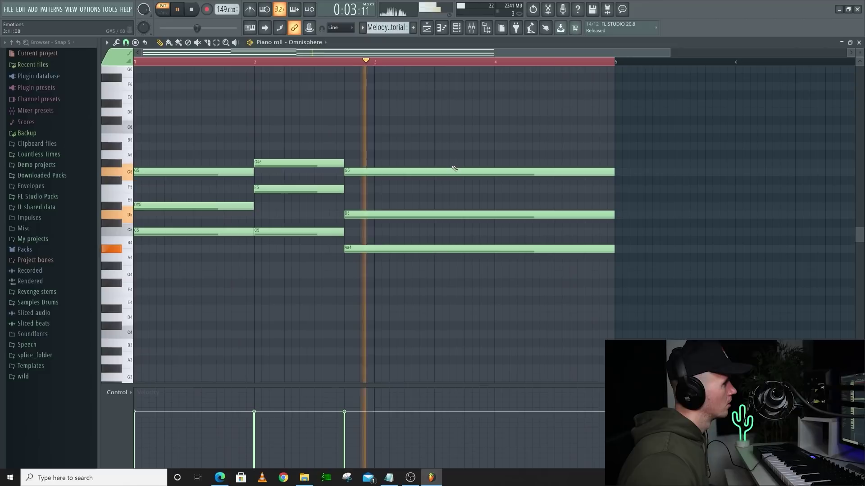
pyautogui.press('space')
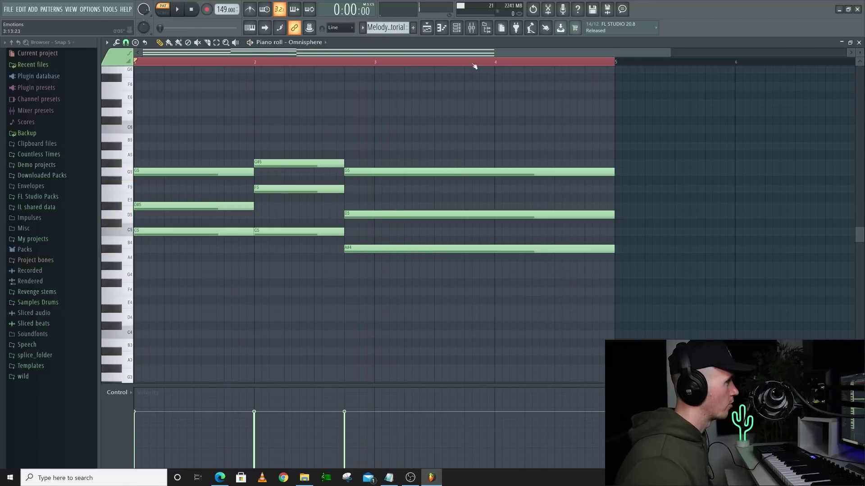
# Step: Clear the old progression except the C minor triad in bar 1, and add one-bar roots G5, G#5 and F5 in bars 2 to 4
pyautogui.hotkey('ctrl', 'z')
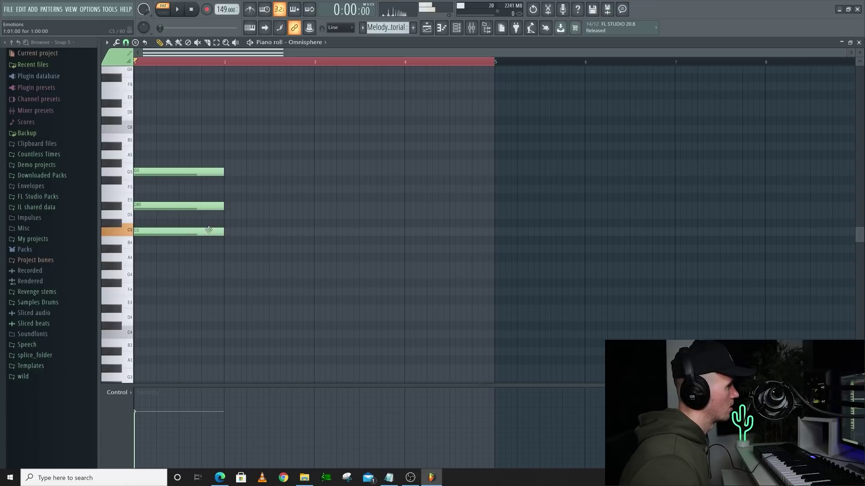
pyautogui.click(225, 171)
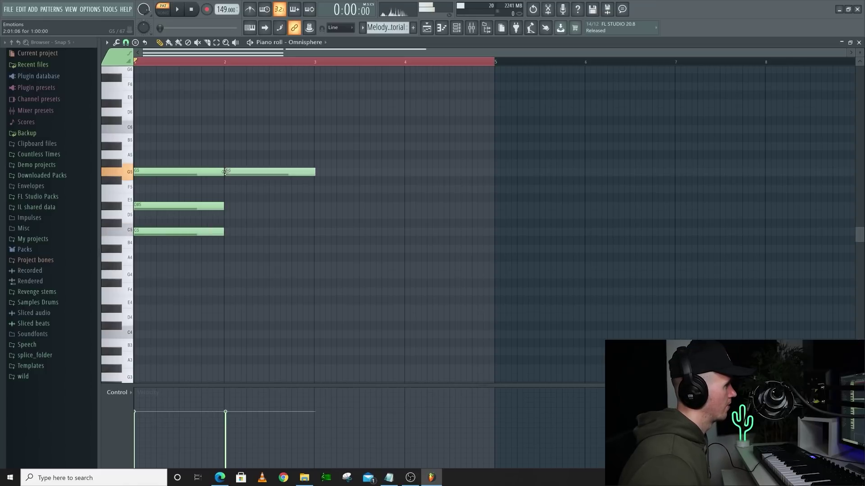
pyautogui.click(315, 163)
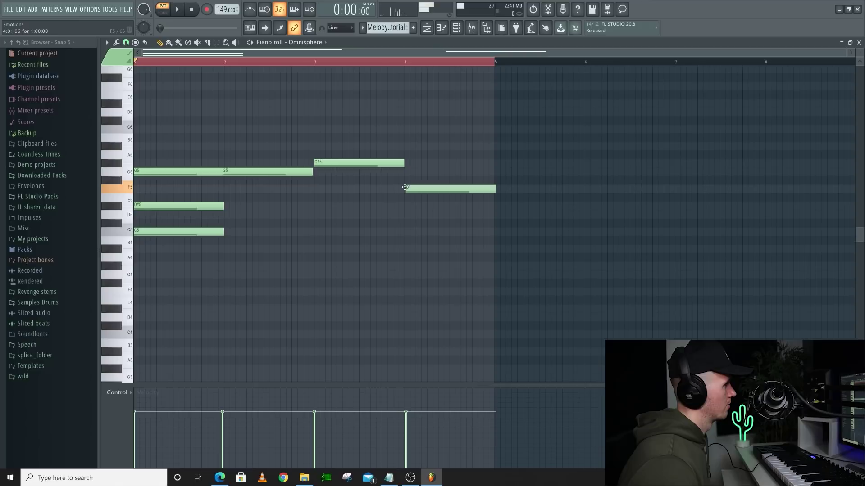
# Step: Complete the chords with A#5 and D6 in bar 2, C6 and D#6 in bar 3, and G#5 and C6 in bar 4, and play them
pyautogui.click(226, 147)
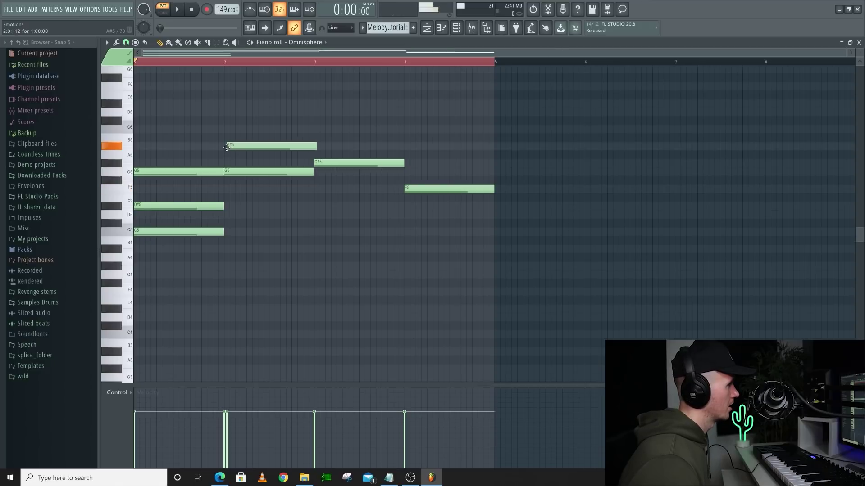
pyautogui.click(225, 112)
pyautogui.press('space')
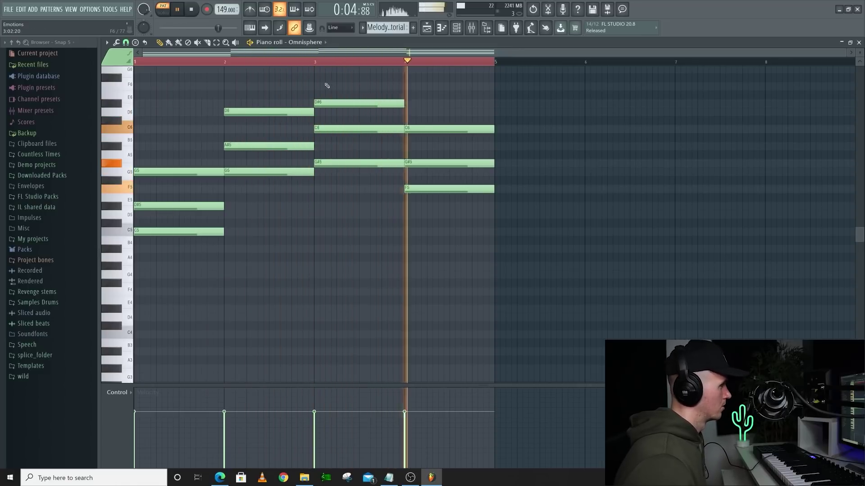
pyautogui.press('space')
# Step: Invert the bar 2 and bar 3 chords by lowering D6 to D5 and D#6 to D#5, and start playback
pyautogui.hotkey('ctrl', 'Down')
pyautogui.click(392, 103)
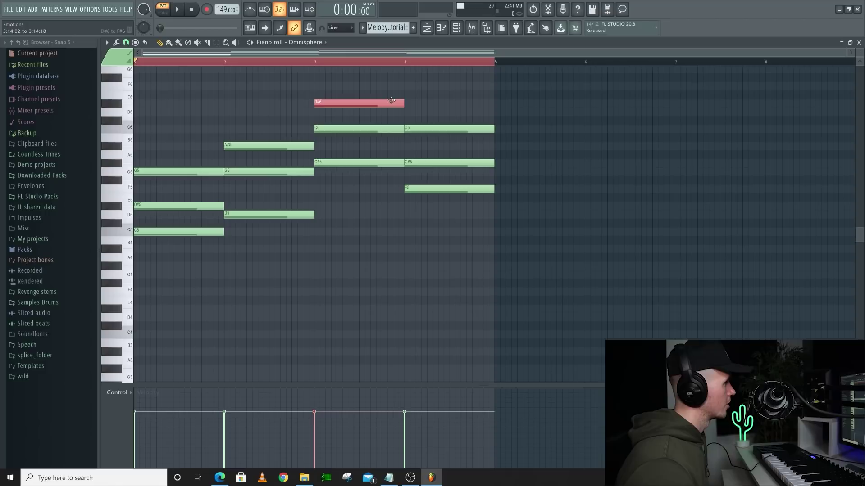
pyautogui.press('space')
pyautogui.hotkey('ctrl', 'Down')
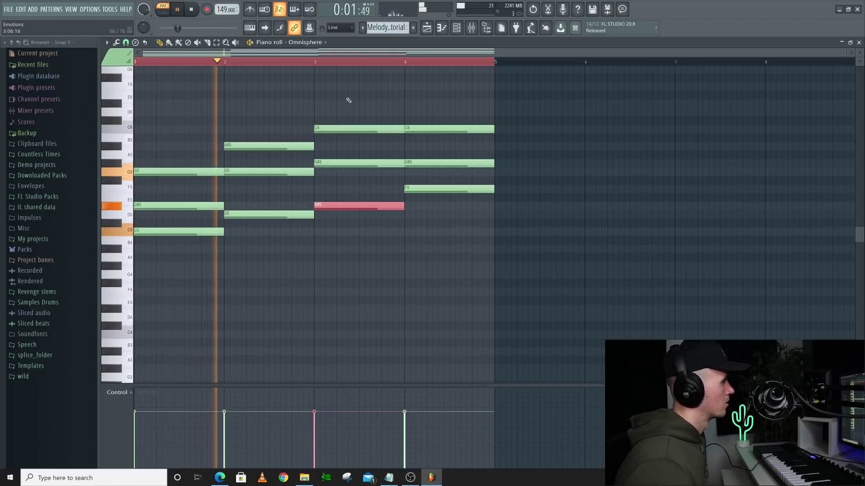
# Step: Lower the C6 notes in bars 3 and 4 by an octave to C5 and listen to the progression
pyautogui.click(361, 129)
pyautogui.hotkey('ctrl', 'Down')
pyautogui.rightClick(409, 131)
pyautogui.hotkey('ctrl', 'z')
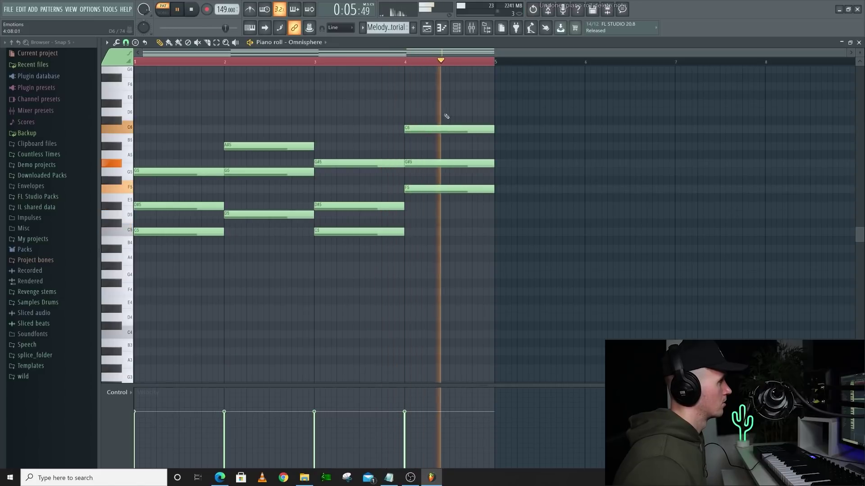
pyautogui.press('space')
pyautogui.click(431, 131)
pyautogui.press('space')
pyautogui.hotkey('ctrl', 'Down')
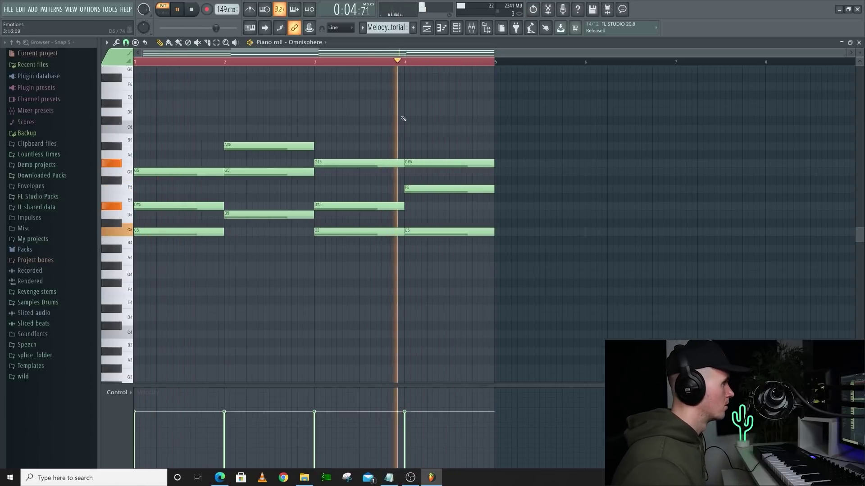
pyautogui.press('space')
# Step: Add bass roots C4, G4, G#4 and F4 under the four chords and drop them an octave during playback
pyautogui.scroll(-2, 278, 302)
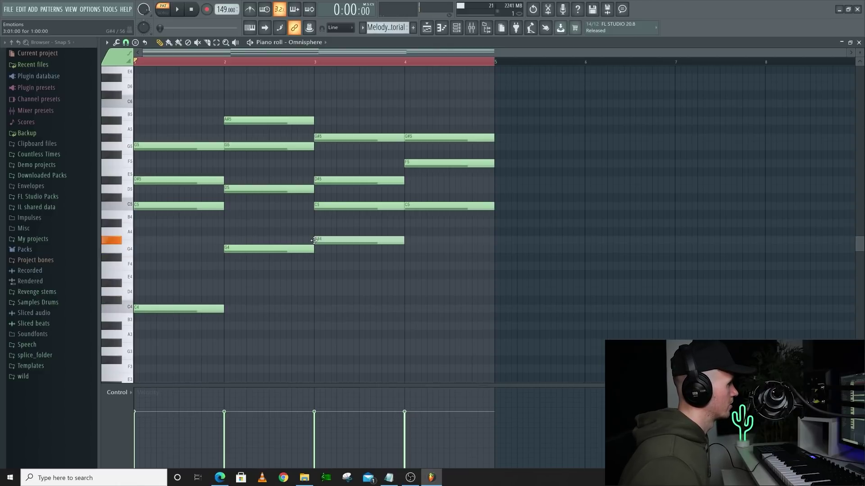
pyautogui.moveTo(508, 230); pyautogui.dragTo(98, 347)
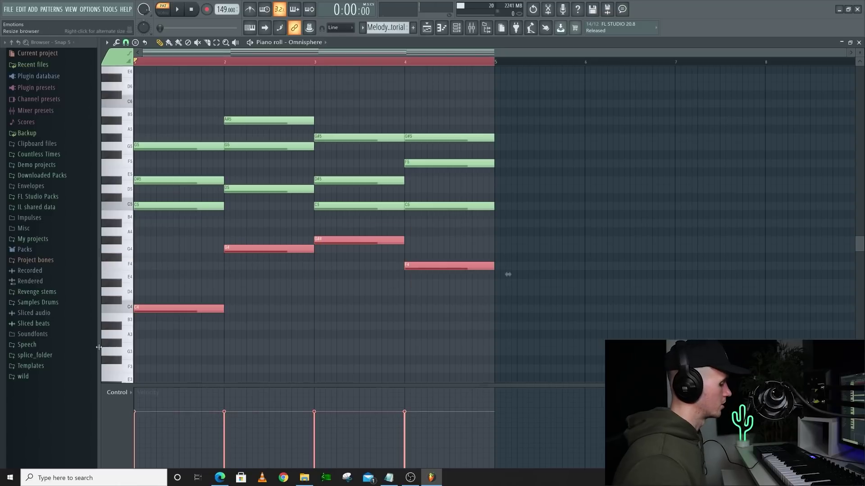
pyautogui.press('space')
pyautogui.hotkey('ctrl', 'Down')
pyautogui.scroll(-3, 376, 251)
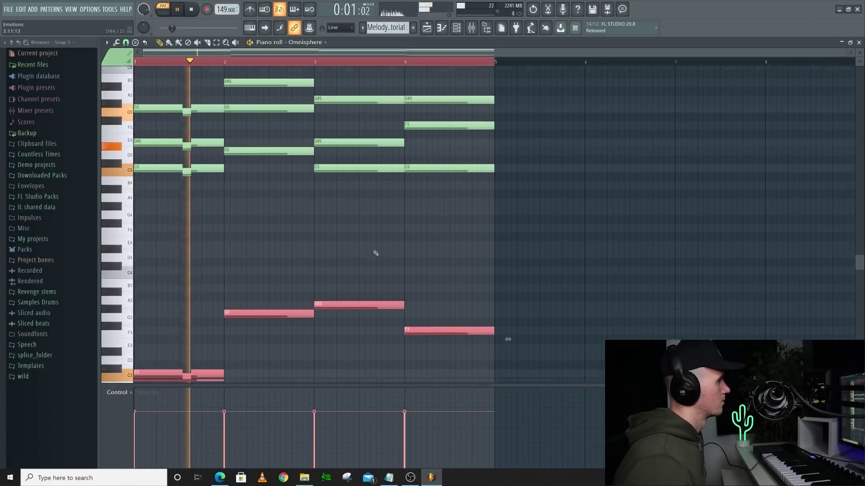
pyautogui.click(363, 242)
pyautogui.scroll(3, 364, 241)
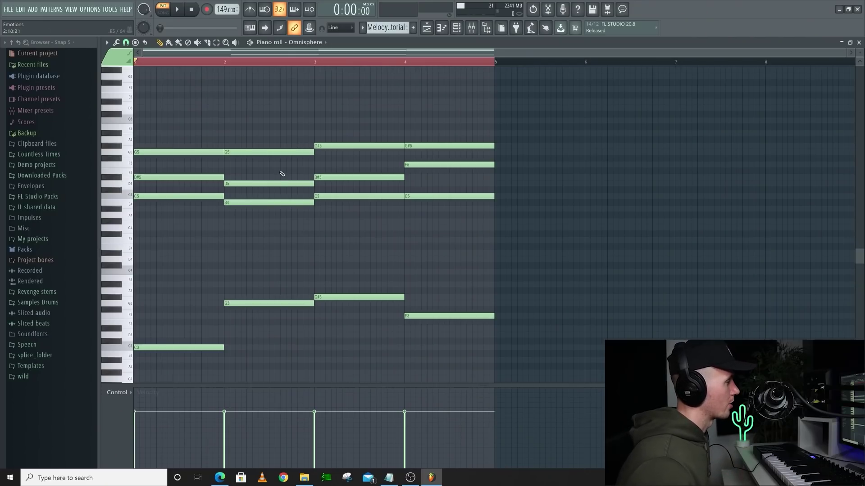
# Step: Move the two lower notes of the bar 2 chord up an octave and back to B4 and D5, and play the progression
pyautogui.keyDown('ctrl'); pyautogui.moveTo(282, 173); pyautogui.dragTo(267, 224); pyautogui.keyUp('ctrl')
pyautogui.hotkey('ctrl', 'Up')
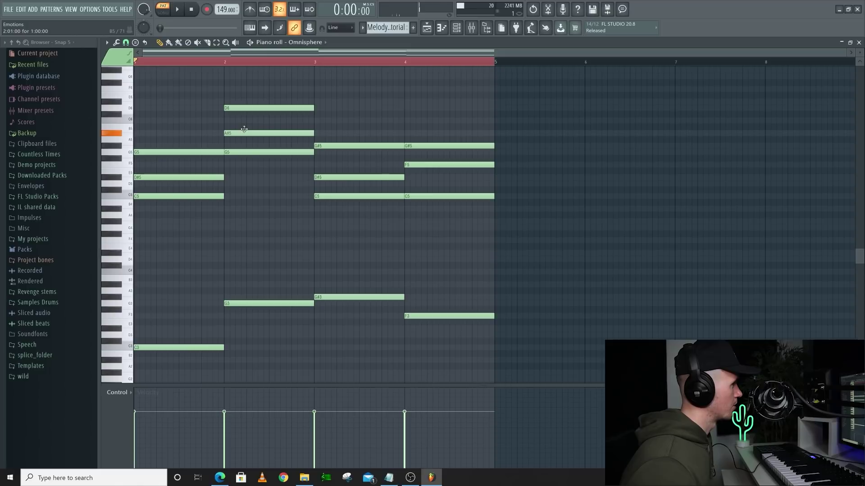
pyautogui.hotkey('ctrl', 'Down')
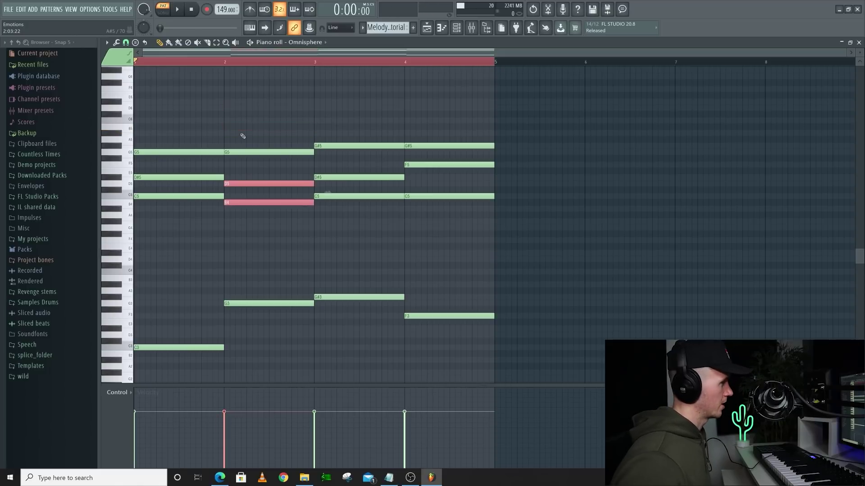
pyautogui.press('space')
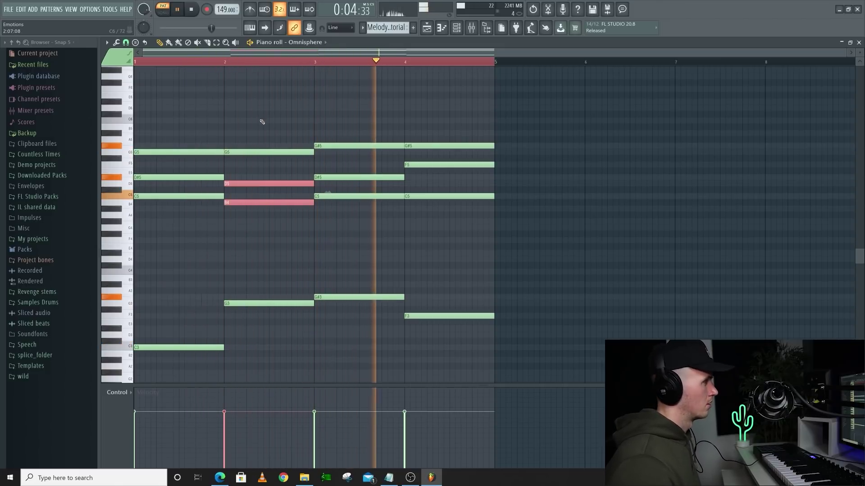
pyautogui.hotkey('ctrl', 'd')
pyautogui.press('space')
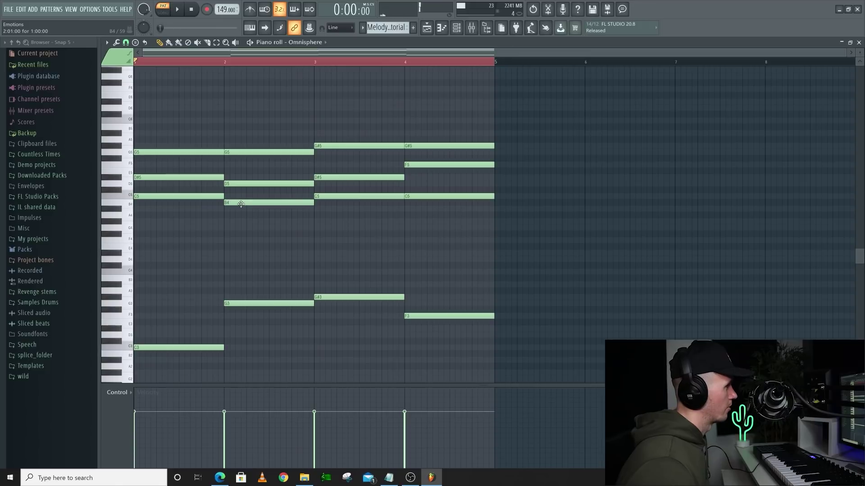
# Step: Try A#4 instead of B4 in the bar 2 chord, compare both by playback, and return the note to B4
pyautogui.moveTo(239, 199); pyautogui.dragTo(240, 208)
pyautogui.press('space')
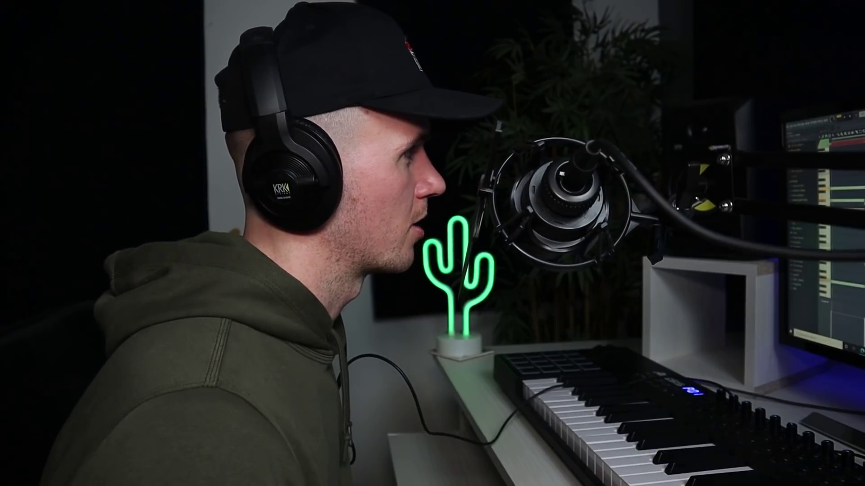
pyautogui.press('space')
pyautogui.moveTo(240, 209); pyautogui.dragTo(241, 203)
pyautogui.press('space')
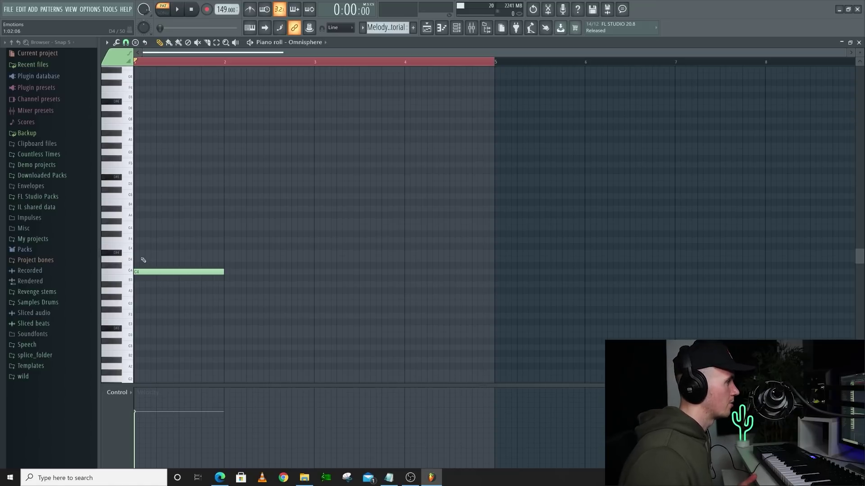
# Step: Build a progression of D# major, A# major, C minor and G# major triads, one bar each from D#4, A#4, C5 and G#4, and play it
pyautogui.moveTo(225, 239); pyautogui.dragTo(225, 216)
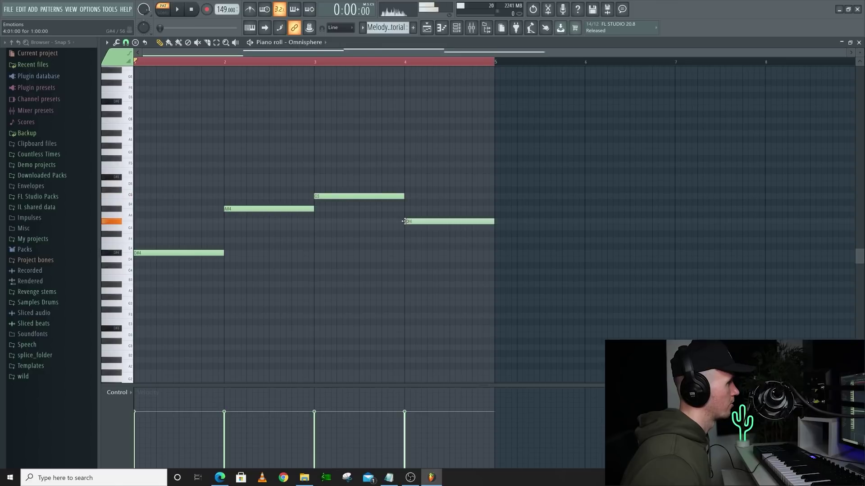
pyautogui.hotkey('ctrl', 'v')
pyautogui.press('space')
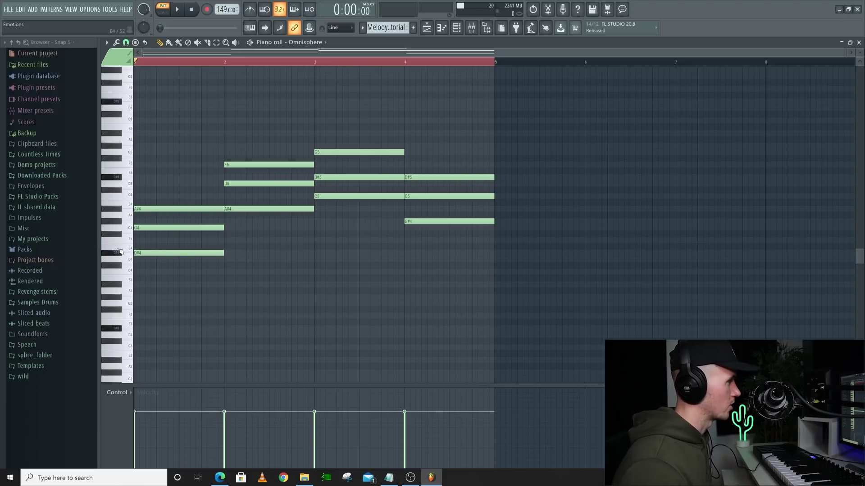
# Step: Replace all notes with a C5, D#5, G5 triad in bar 1 and roots G#4 in bar 2 and G4 in bar 3
pyautogui.hotkey('ctrl', 'a')
pyautogui.press('Delete')
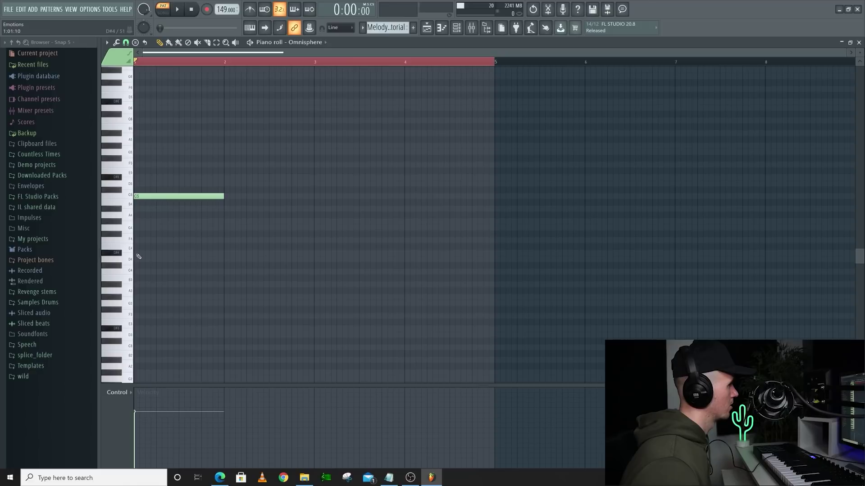
pyautogui.moveTo(133, 218); pyautogui.dragTo(140, 204)
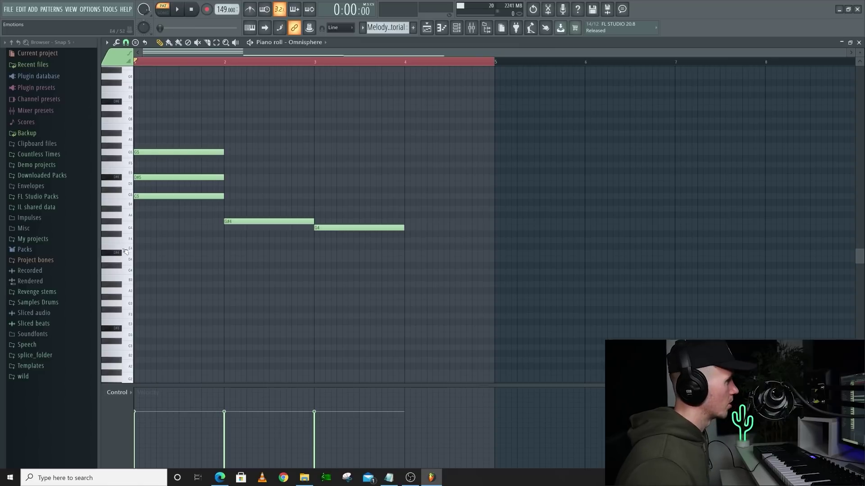
# Step: Add C5 and D#5 to the bar 2 chord and A#4 and D5 to the bar 3 chord during playback
pyautogui.press('space')
pyautogui.click(232, 196)
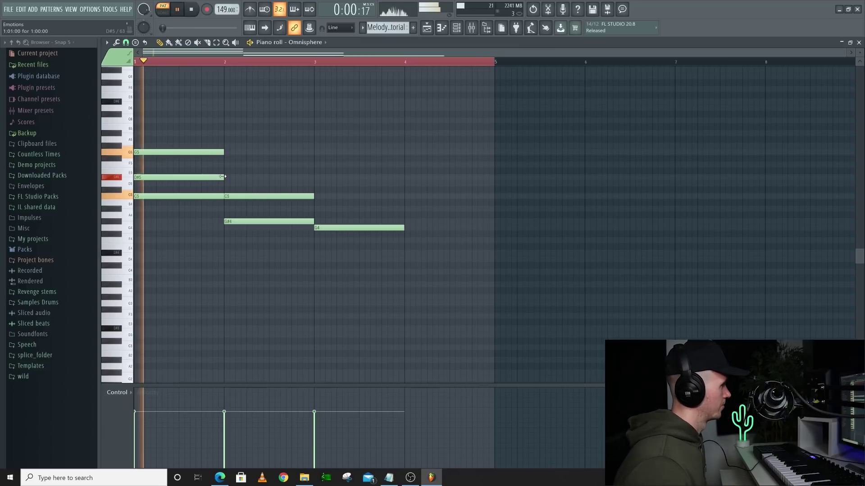
pyautogui.click(232, 177)
pyautogui.click(319, 209)
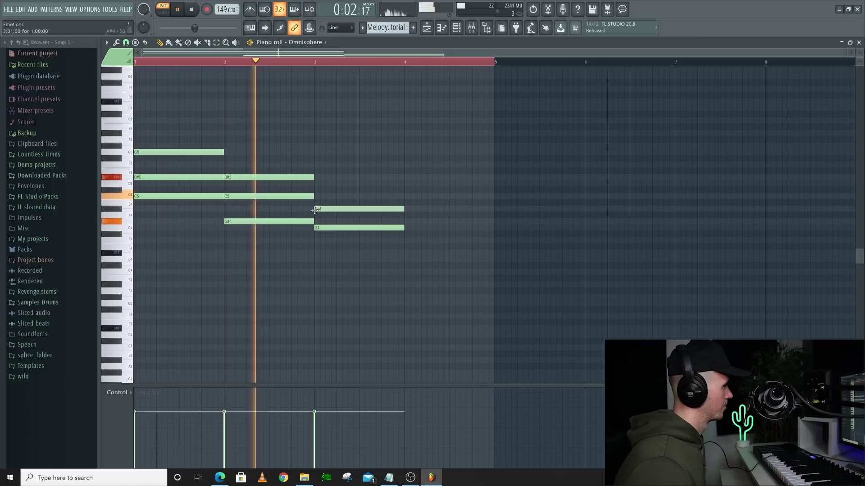
pyautogui.click(321, 184)
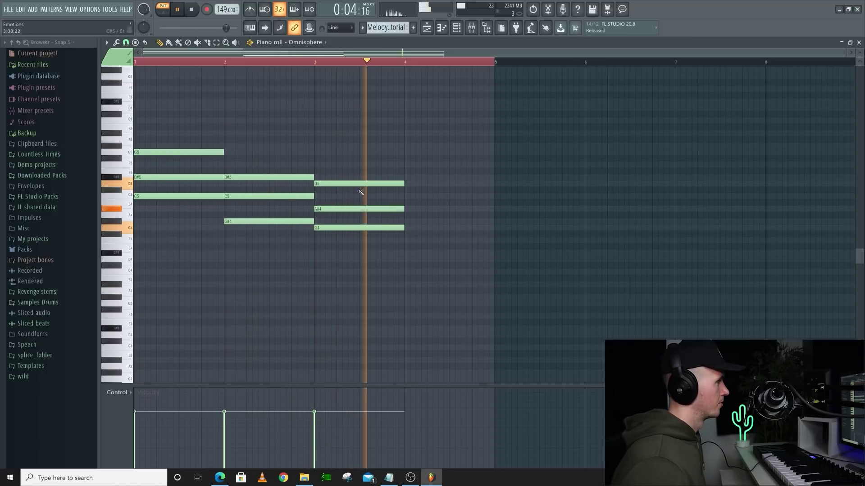
# Step: Stretch the three chords to 2.5 bars each, cut the second to half a bar, and place the third directly after it at bar 4
pyautogui.moveTo(313, 192); pyautogui.dragTo(563, 209)
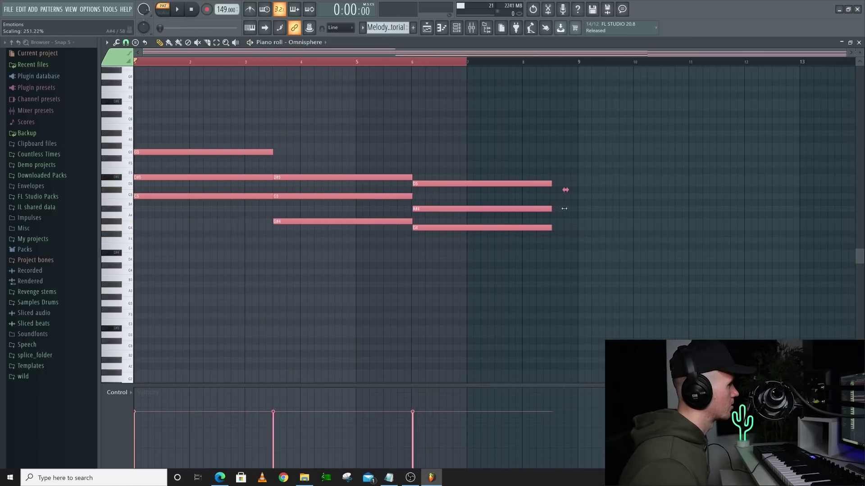
pyautogui.moveTo(303, 169); pyautogui.dragTo(305, 234)
pyautogui.moveTo(297, 151); pyautogui.dragTo(489, 262)
pyautogui.moveTo(330, 179); pyautogui.dragTo(302, 180)
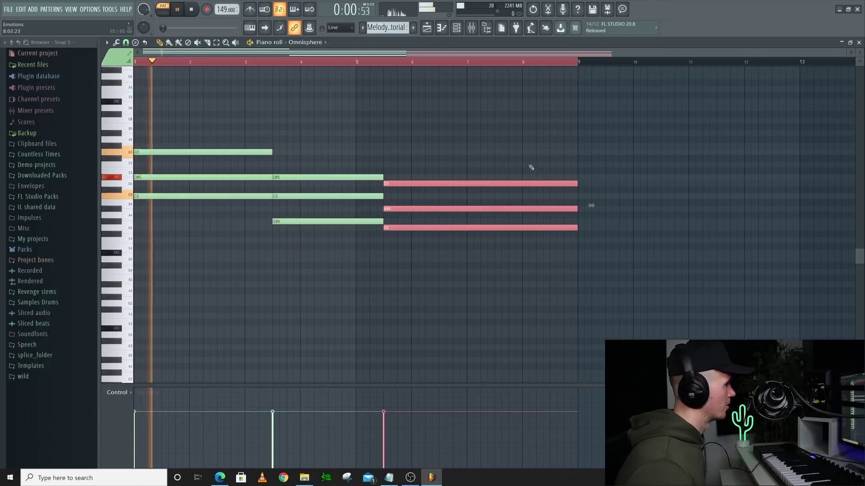
pyautogui.hotkey('ctrl', 'd')
pyautogui.moveTo(301, 239); pyautogui.dragTo(300, 239)
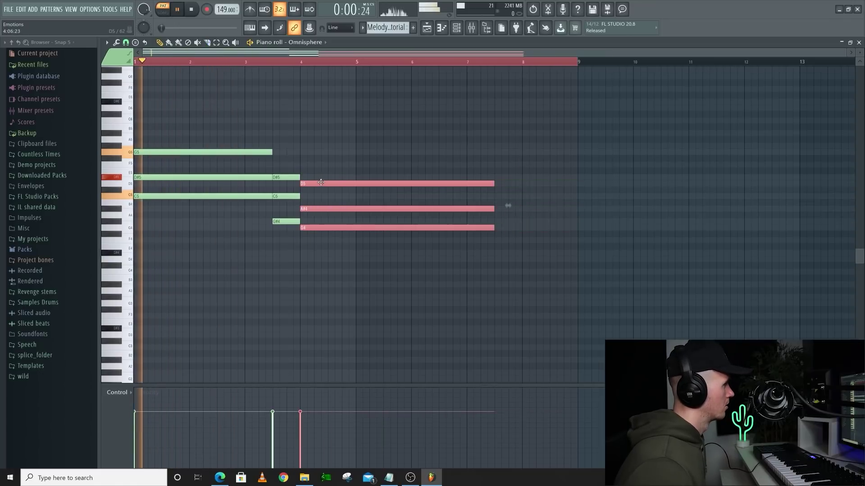
# Step: Extend all three notes of the last chord to the end of bar 8 and listen to the progression
pyautogui.hotkey('ctrl', 'a')
pyautogui.hotkey('ctrl', 'd')
pyautogui.moveTo(479, 158); pyautogui.dragTo(592, 206)
pyautogui.hotkey('ctrl', 'd')
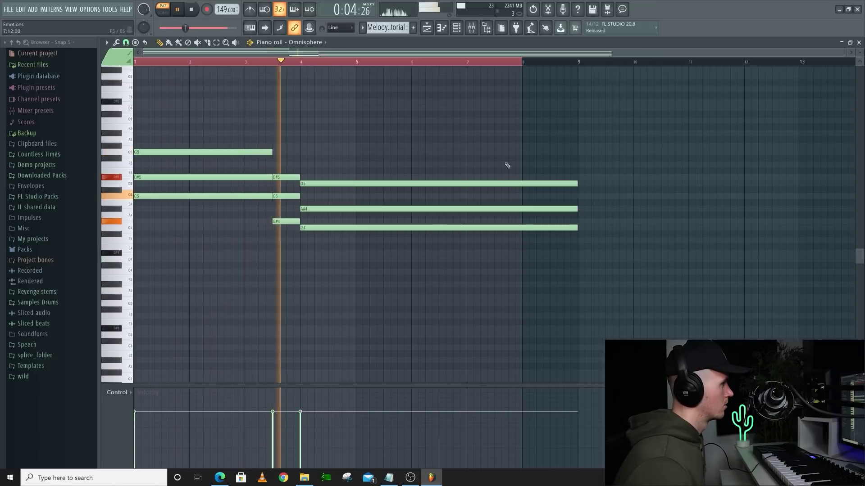
pyautogui.hotkey('ctrl', 'a')
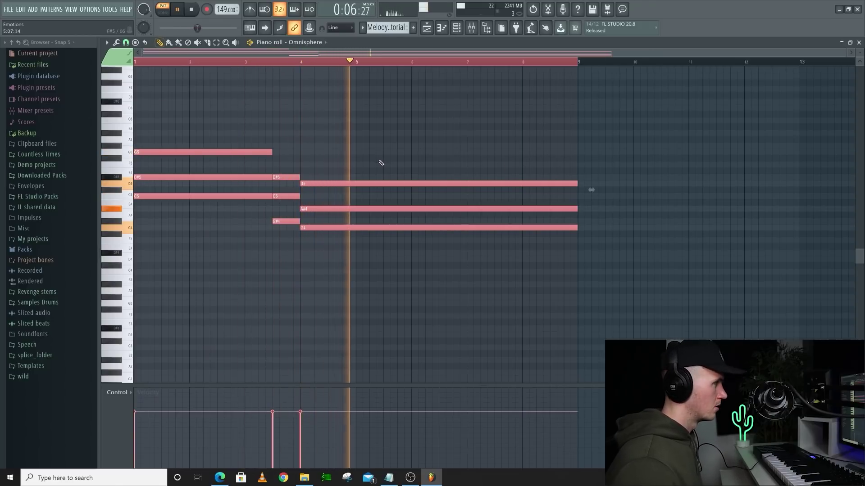
pyautogui.hotkey('ctrl', 'd')
# Step: Slice all three notes of the last chord at the start of bar 8 and set the playback position there
pyautogui.press('space')
pyautogui.press('c')
pyautogui.moveTo(523, 238); pyautogui.dragTo(523, 87)
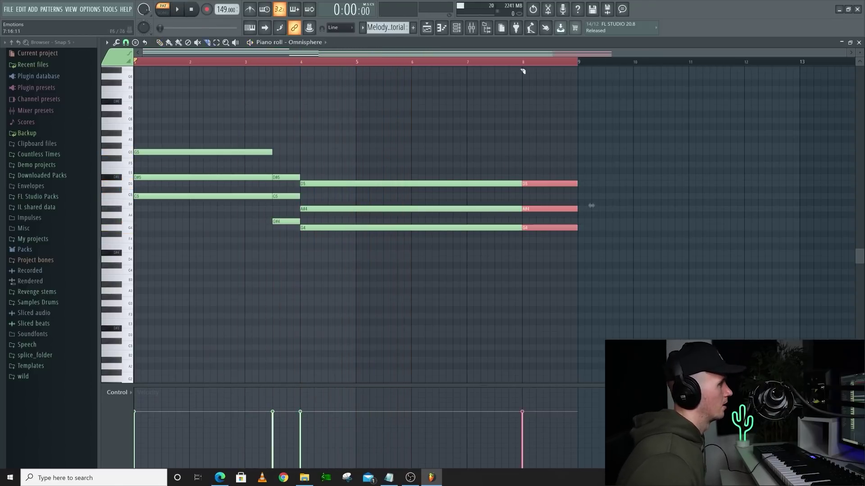
pyautogui.click(520, 65)
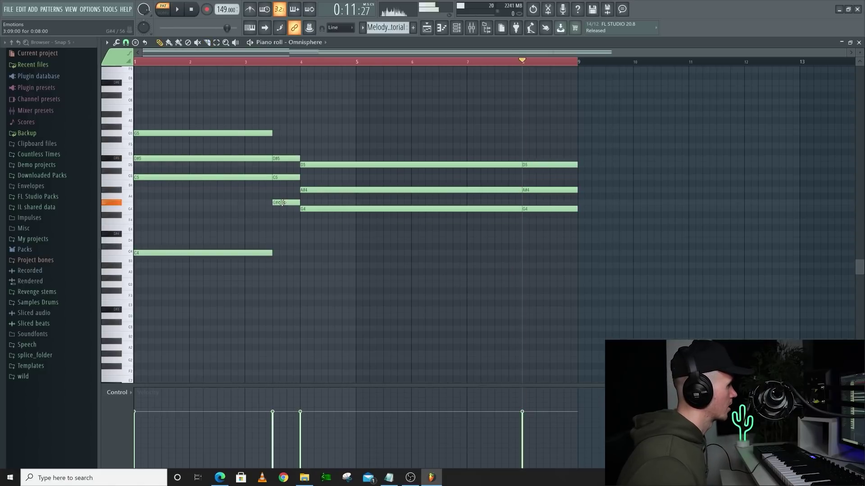
# Step: Add bass roots C4, G#3 and G3 under the chords and lower them an octave to C3, G#2 and G2 during playback
pyautogui.press('space')
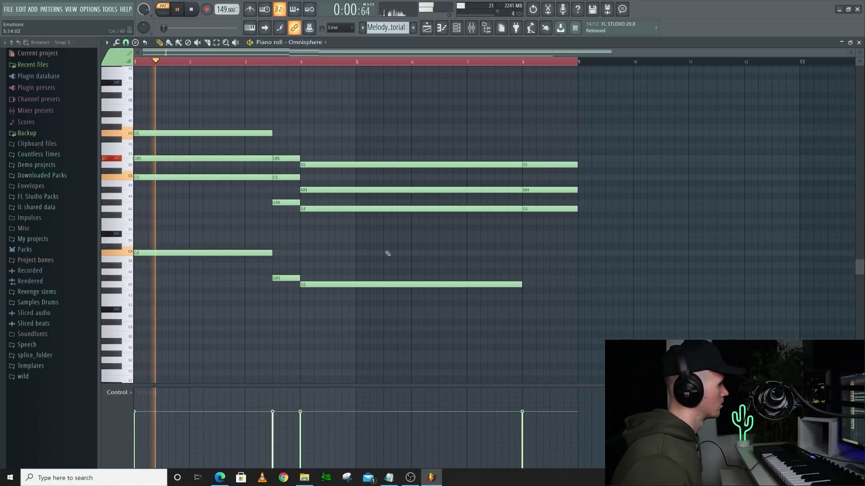
pyautogui.moveTo(161, 238); pyautogui.dragTo(366, 372)
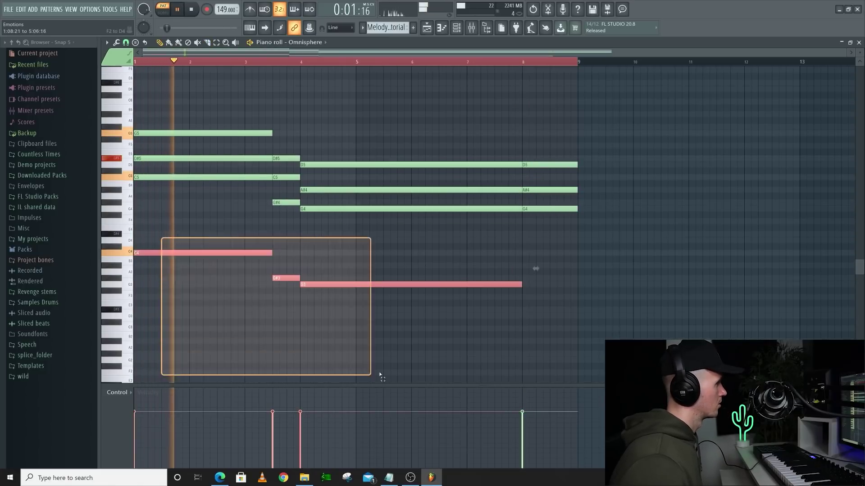
pyautogui.hotkey('ctrl', 'Down')
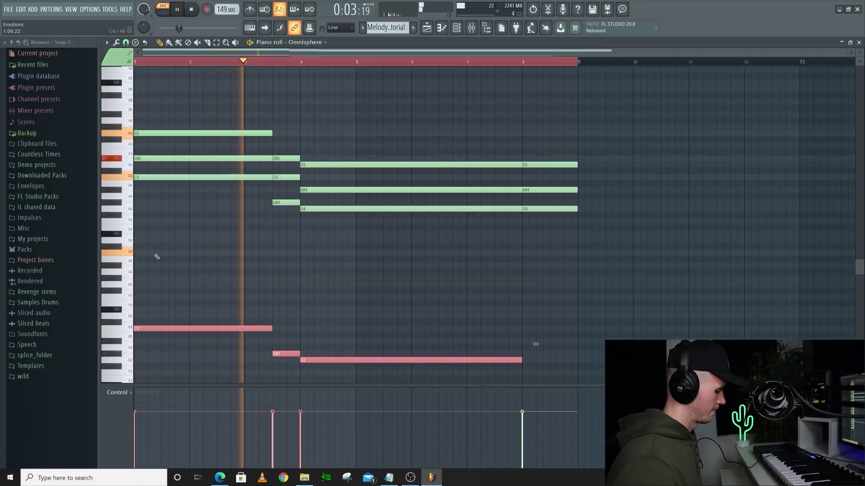
pyautogui.hotkey('ctrl', 'd')
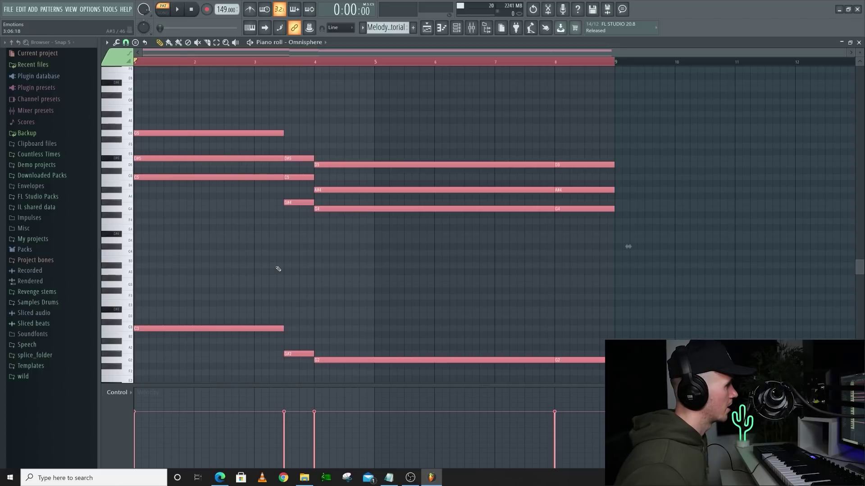
# Step: Transpose the entire progression with its bass notes up three semitones and play it
pyautogui.press('Up')
pyautogui.press('Up')
pyautogui.press('Up')
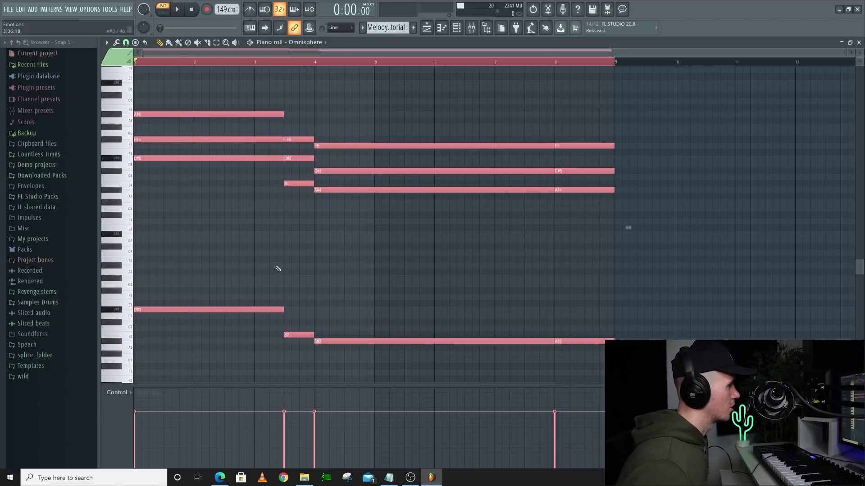
pyautogui.press('space')
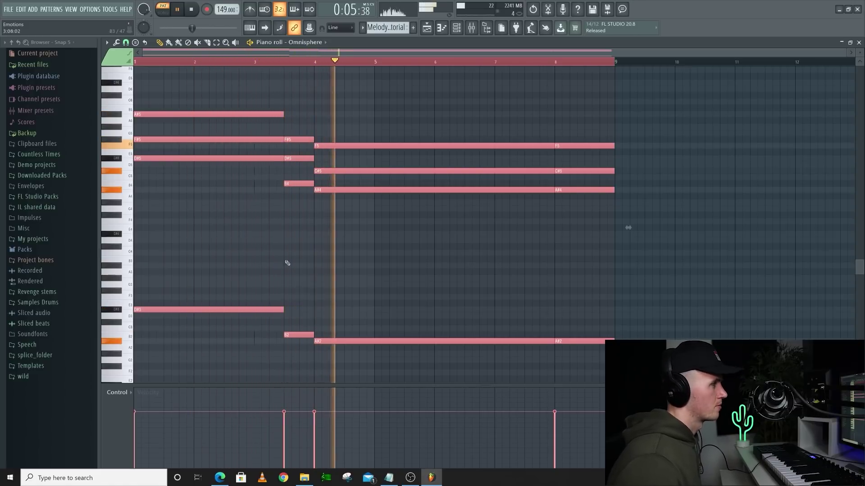
pyautogui.click(398, 242)
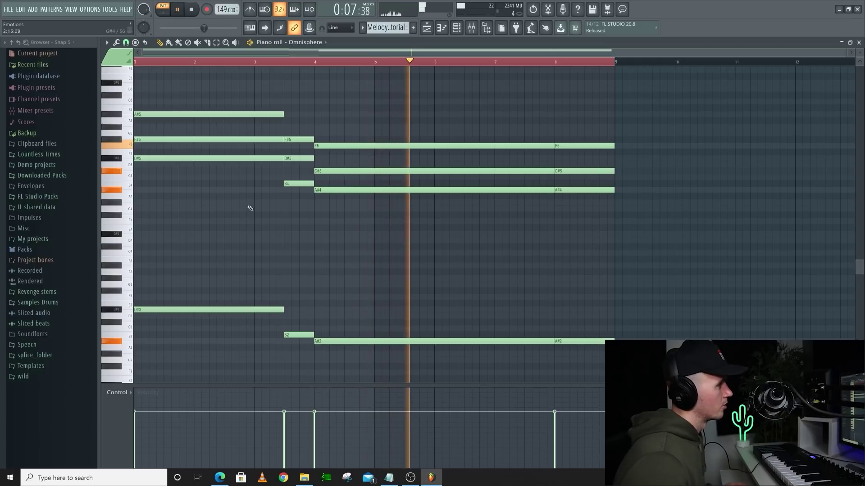